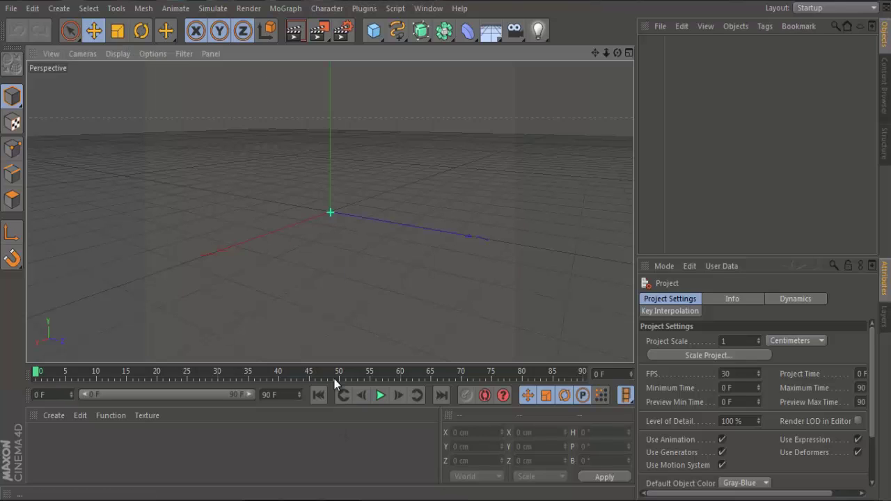
Switch to Mineways and select the footprint of the small log house beside the path's lower-left corner on the map
key("alt+Tab")
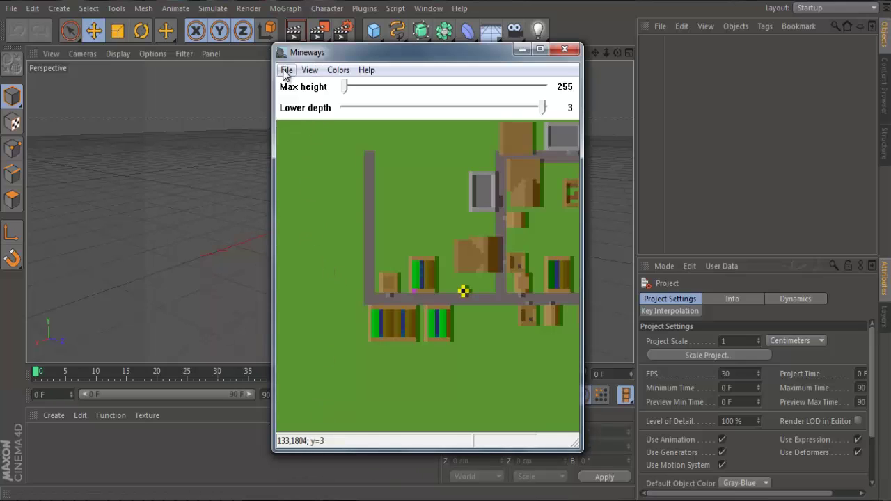
scroll(440, 229, "down", 4)
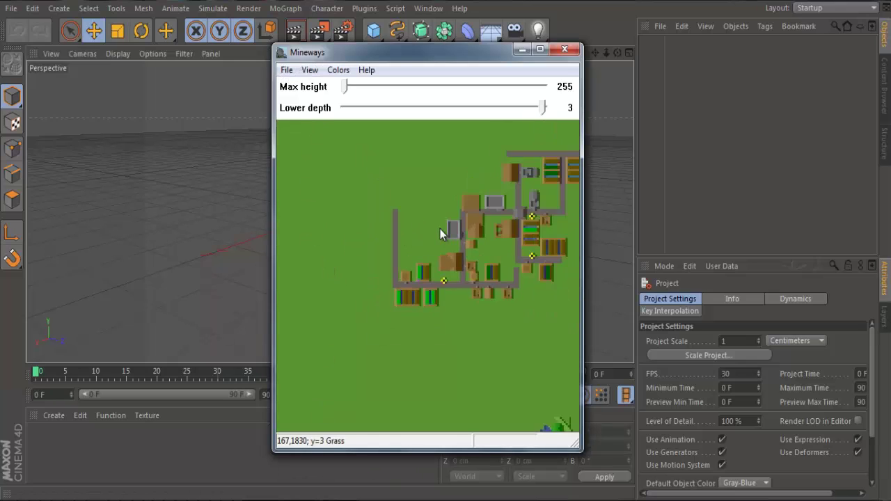
scroll(440, 229, "up", 2)
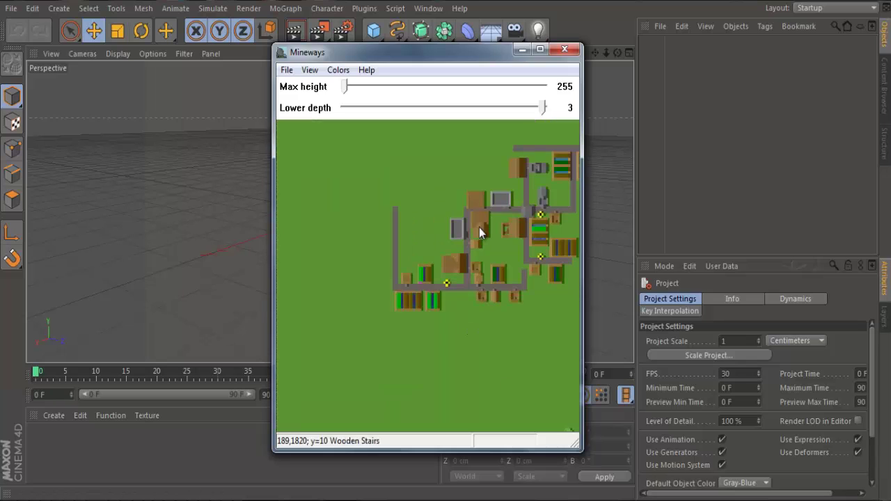
left_click_drag(479, 227, 405, 252)
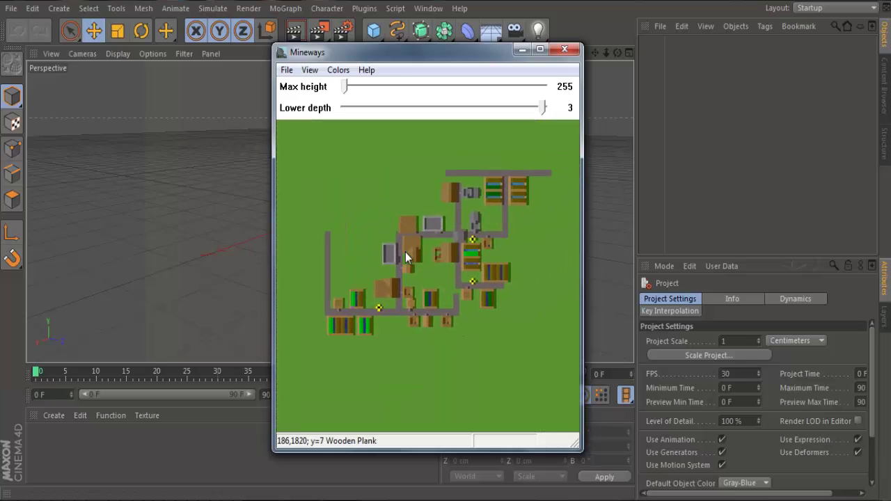
scroll(404, 254, "up", 1)
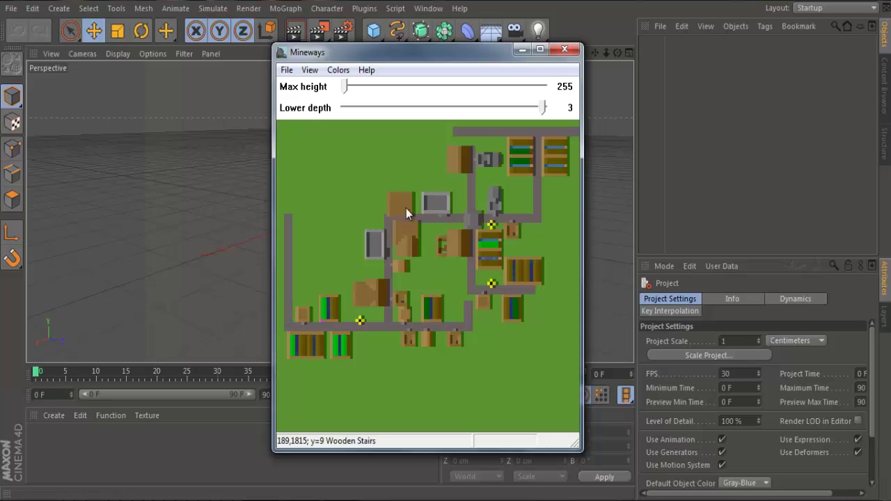
left_click(288, 72)
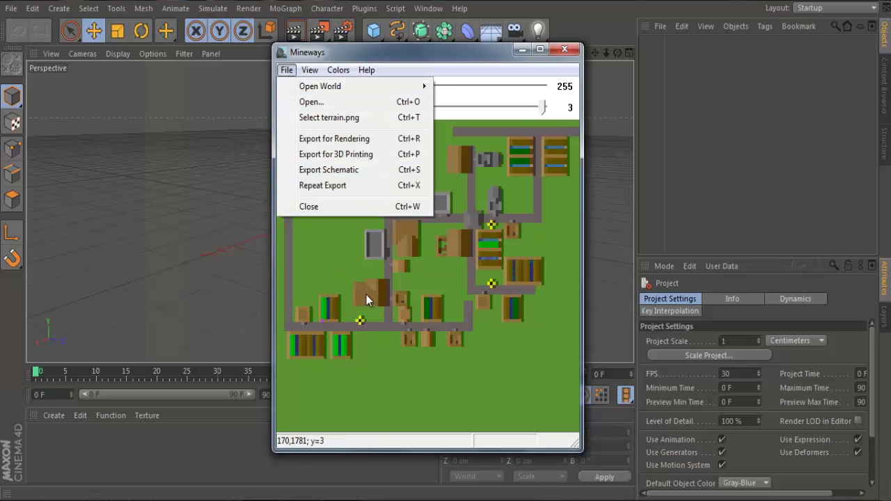
left_click(337, 277)
left_click_drag(357, 276, 433, 262)
scroll(372, 307, "up", 1)
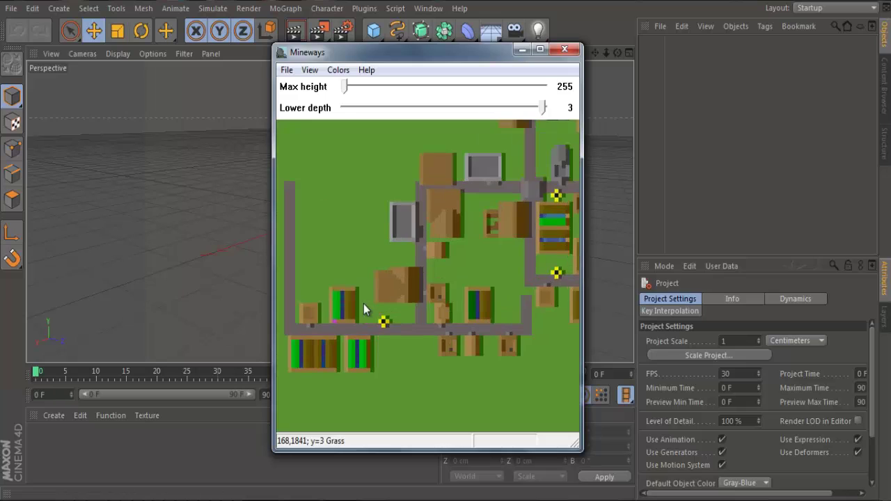
left_click_drag(345, 314, 379, 299)
scroll(341, 302, "up", 1)
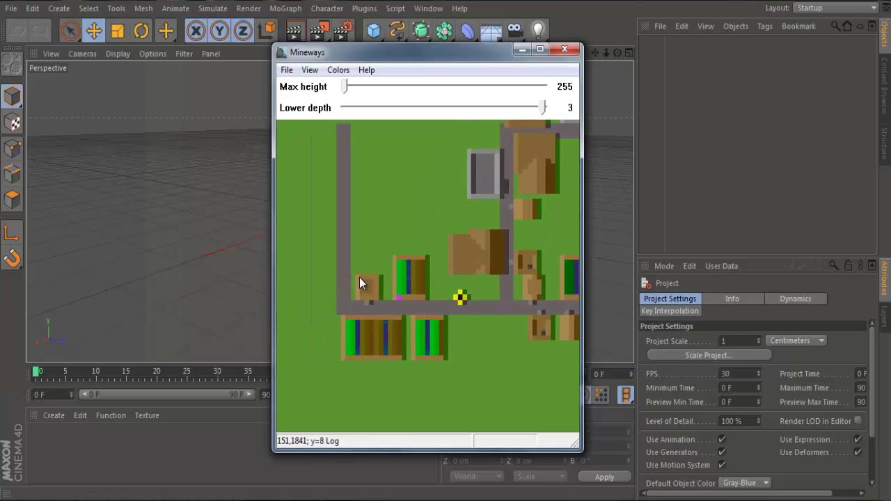
left_click_drag(358, 277, 371, 296)
left_click_drag(466, 286, 457, 338)
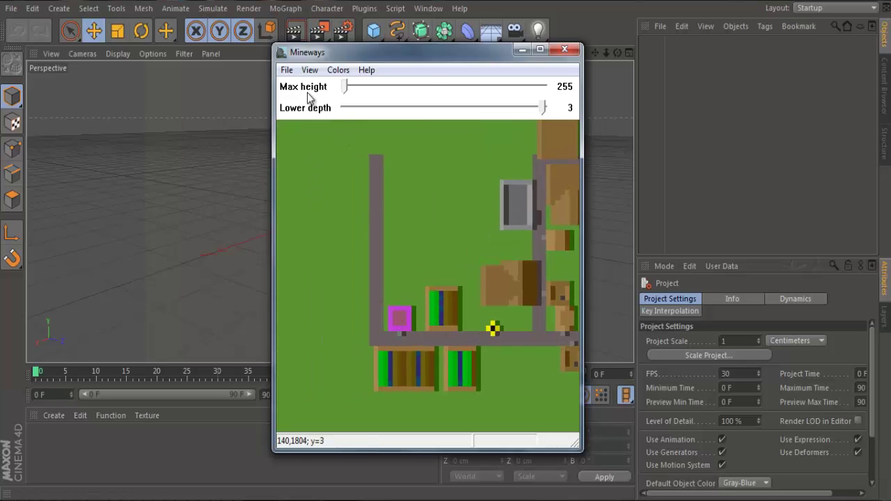
Export the selected house for rendering, saving it as YoutubeHouseExplosion! in the Wavefront OBJ, absolute format
left_click(287, 71)
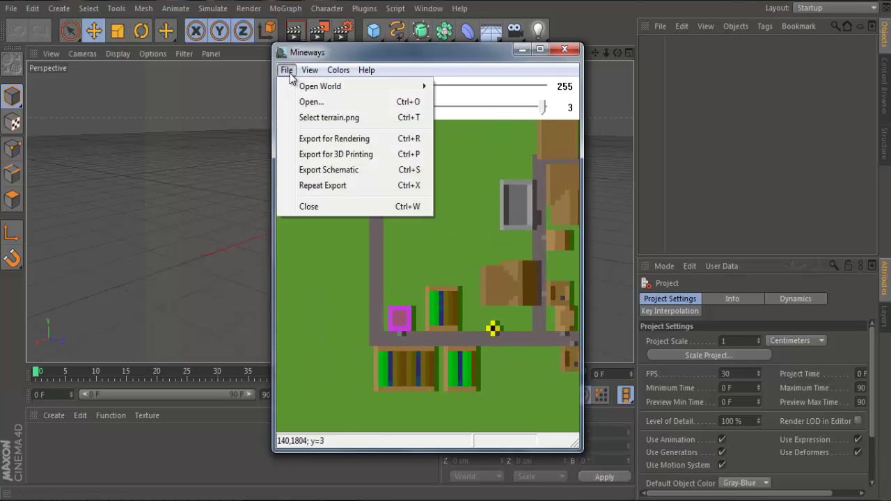
left_click(352, 140)
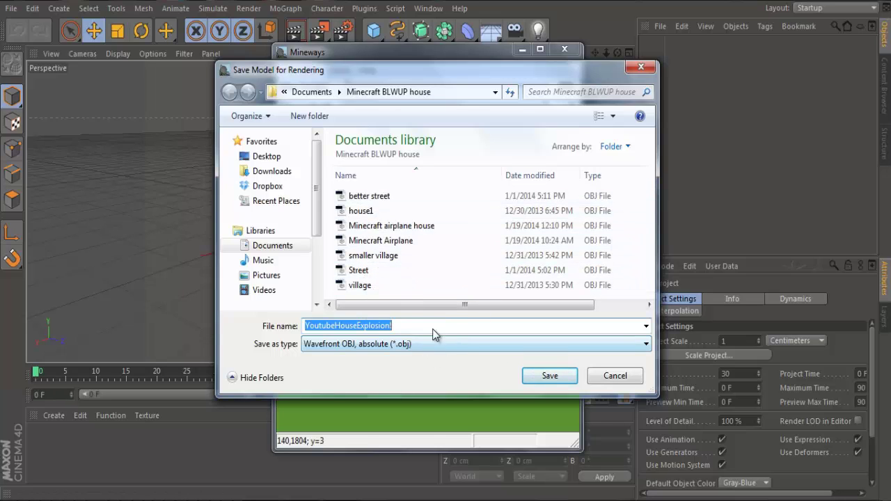
left_click(550, 377)
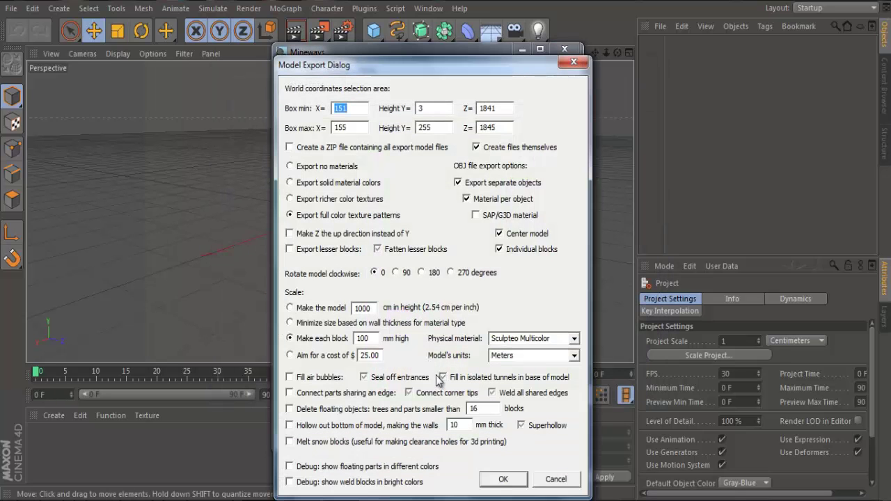
Try Export lesser blocks in place of Individual blocks in the model export settings
left_click_drag(451, 68, 446, 25)
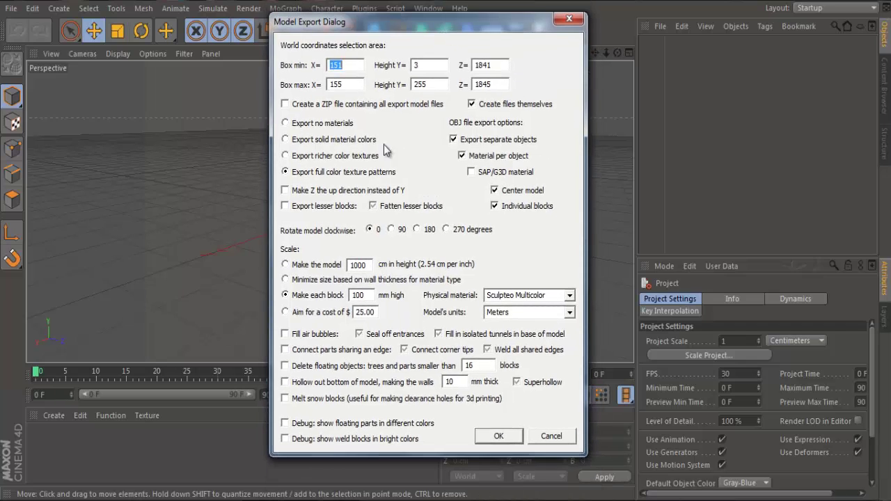
left_click(285, 206)
left_click(494, 206)
left_click(286, 207)
left_click_drag(540, 22, 543, 54)
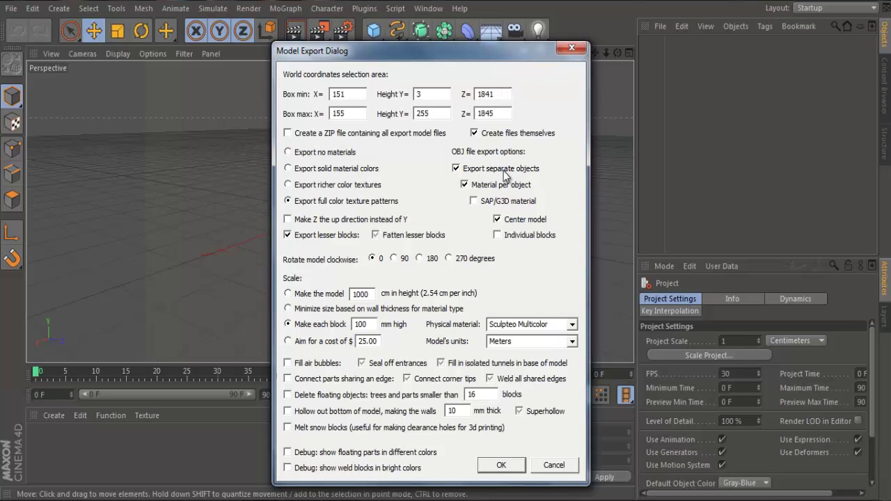
left_click(498, 236)
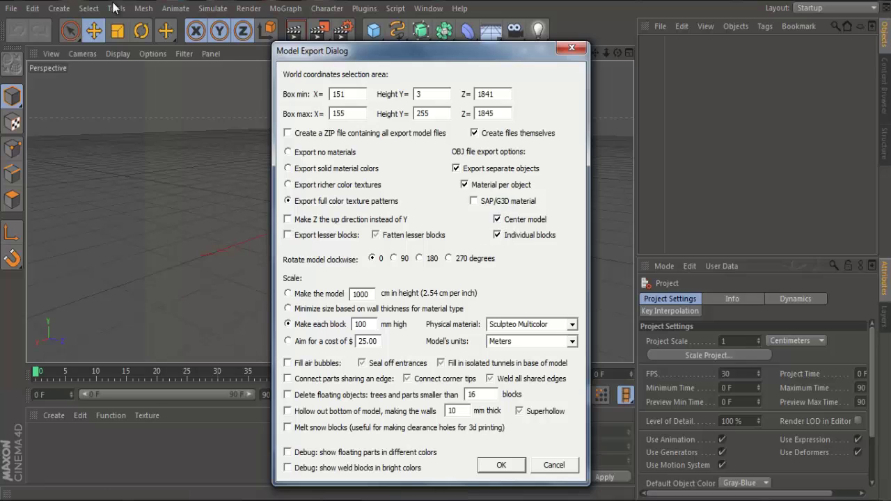
left_click(288, 235)
Enable Individual blocks, run the model export and return to Cinema 4D
left_click(497, 235)
left_click(499, 465)
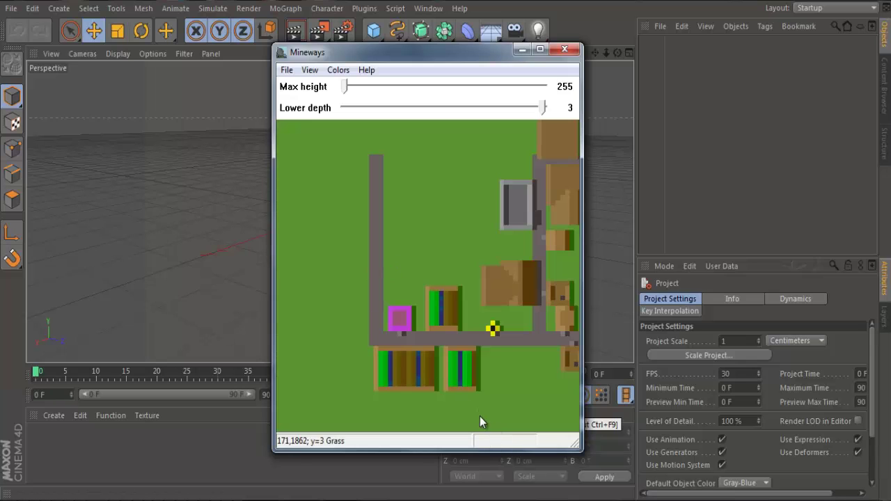
left_click(519, 50)
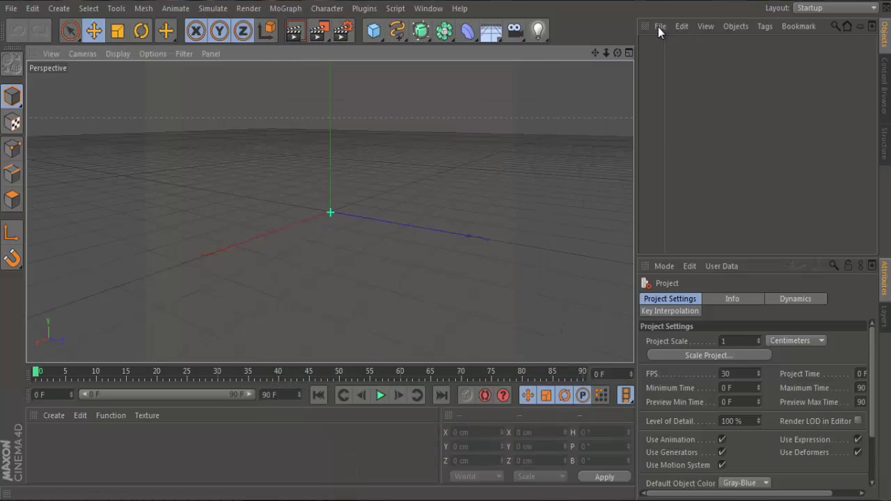
Merge the YoutubeHouseExplosion! OBJ file into the scene at a scale of 10 meters, with Import Normals and Optimize Unused Points enabled
left_click(658, 26)
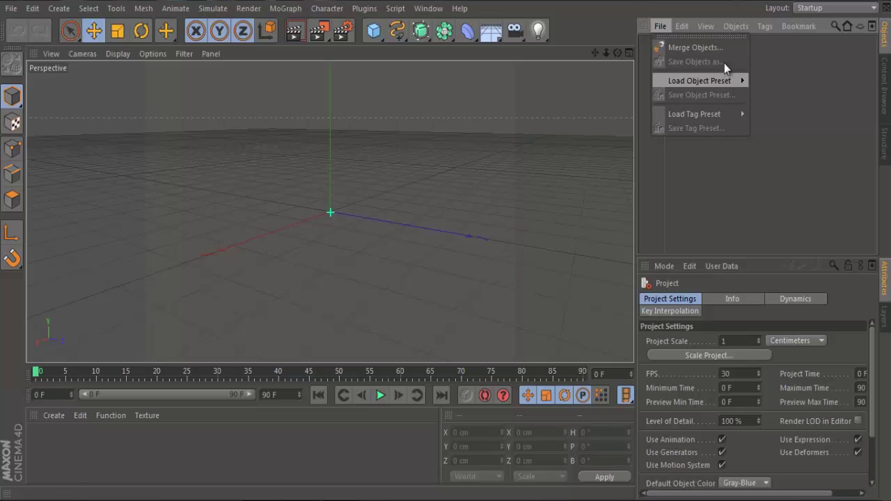
left_click(730, 202)
left_click(660, 26)
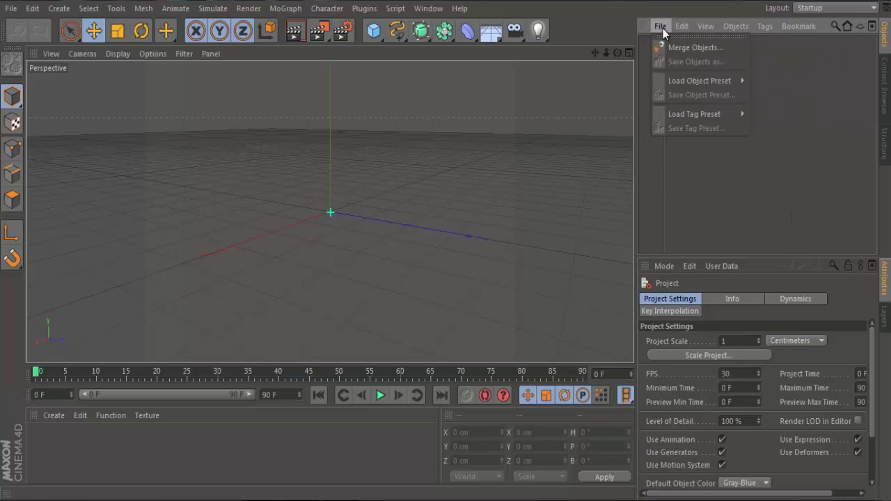
left_click(678, 50)
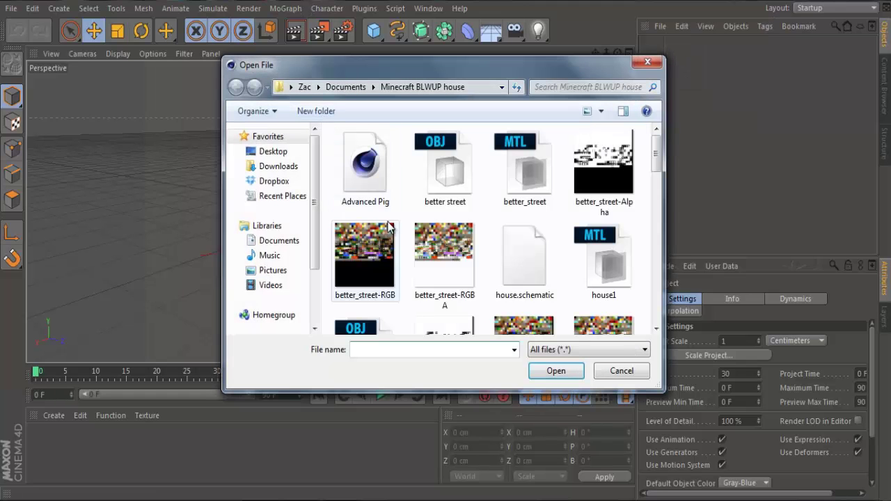
left_click(388, 229)
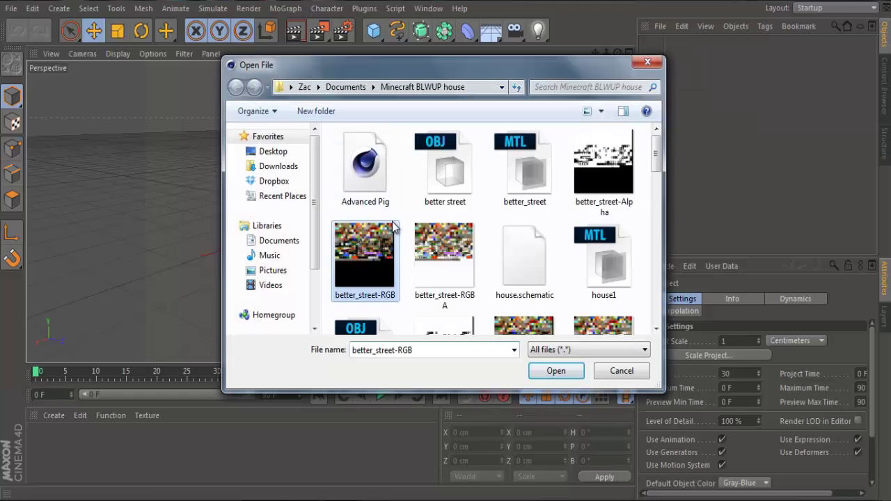
scroll(402, 224, "down", 5)
scroll(463, 225, "down", 1)
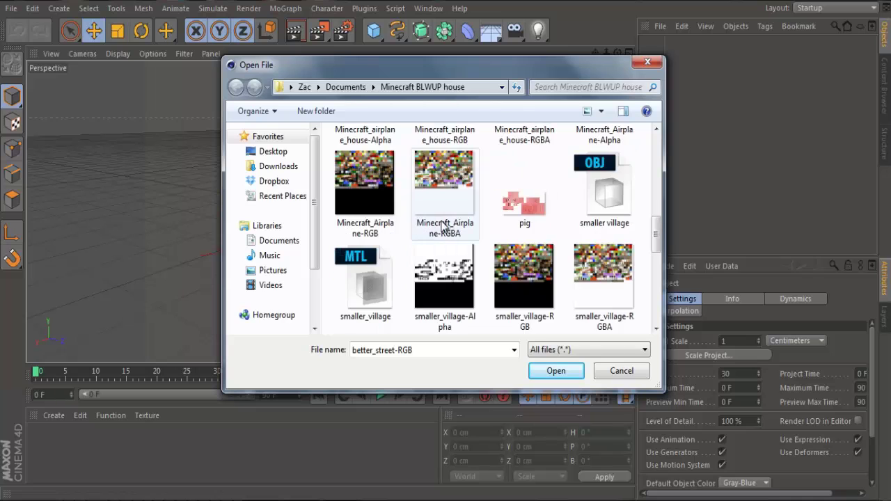
scroll(463, 224, "up", 1)
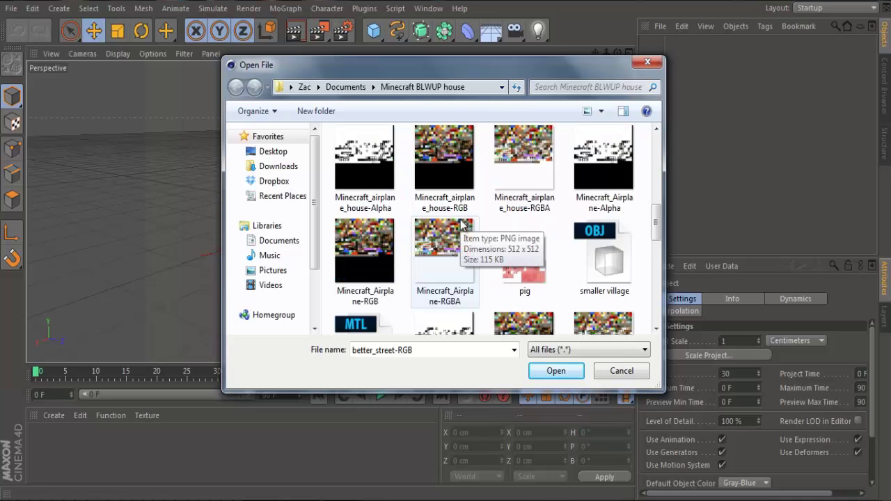
scroll(461, 223, "up", 1)
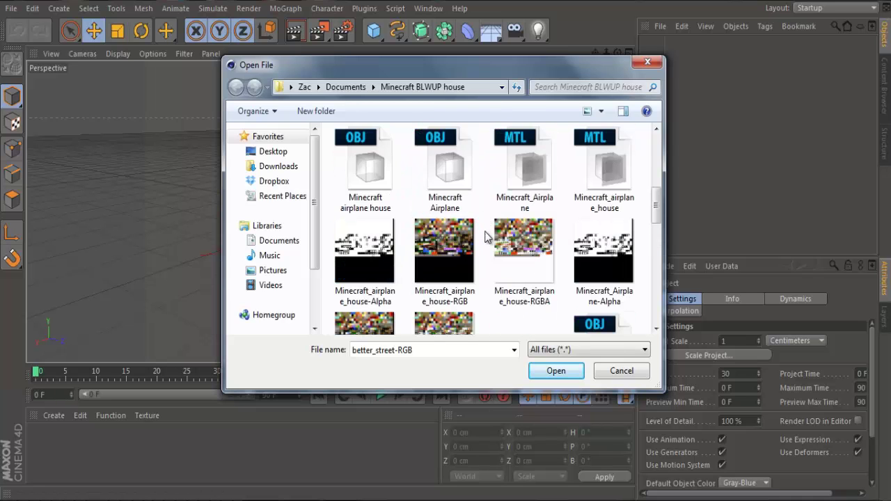
scroll(484, 223, "down", 5)
scroll(500, 256, "down", 1)
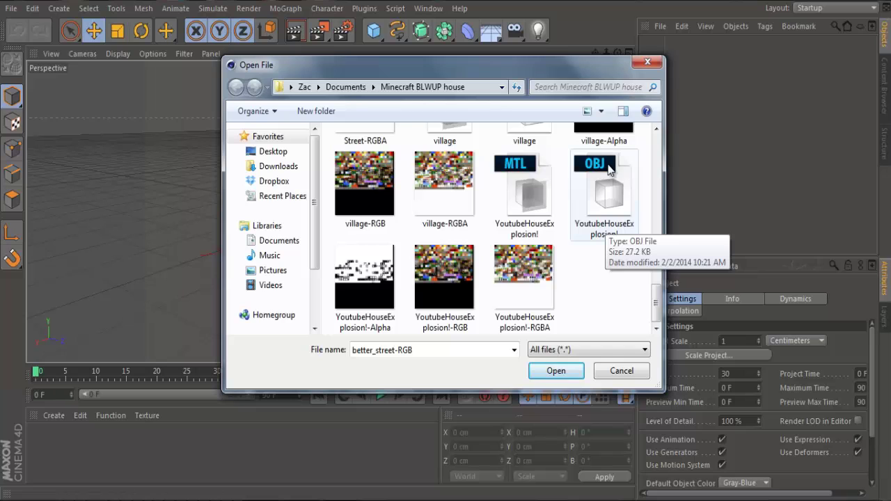
left_click(607, 188)
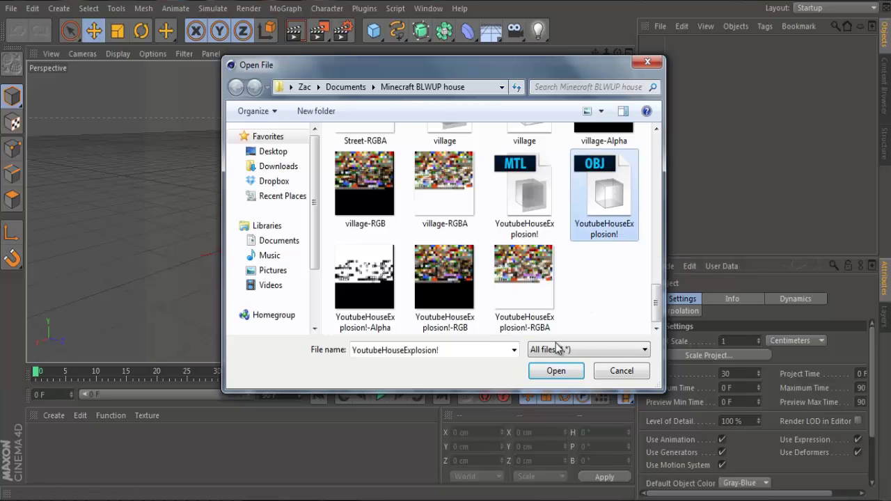
left_click(556, 370)
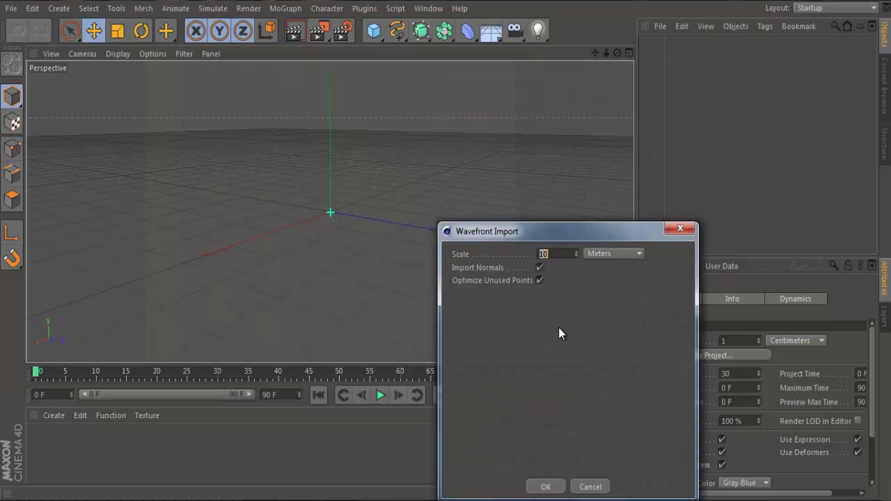
left_click_drag(521, 244, 420, 119)
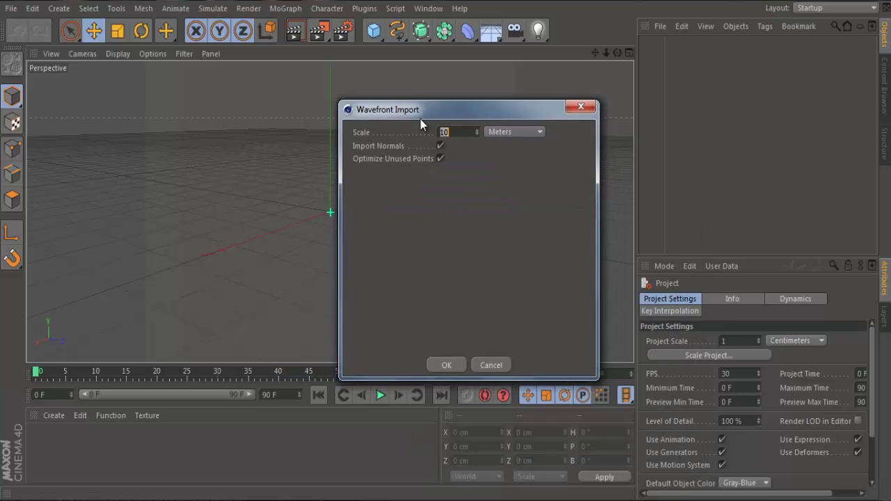
left_click(439, 364)
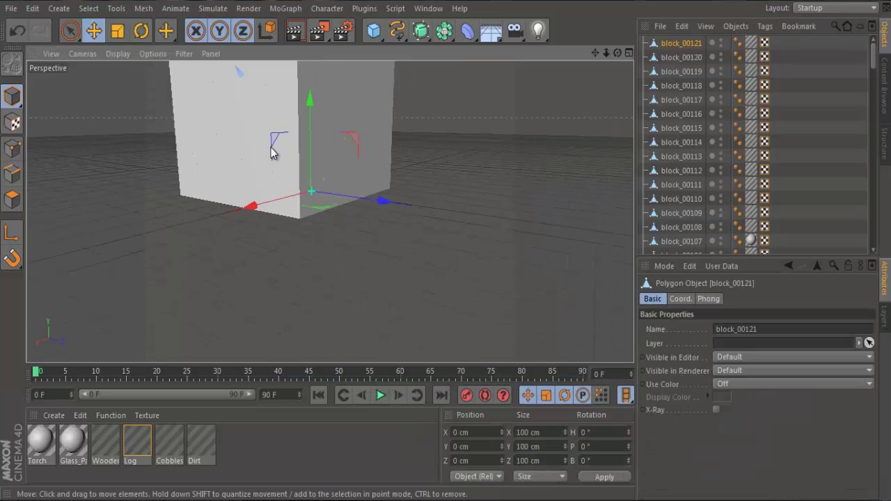
Delete a single wooden wall block from the house's front as a test, and undo the deletion
left_click_drag(617, 52, 450, 91)
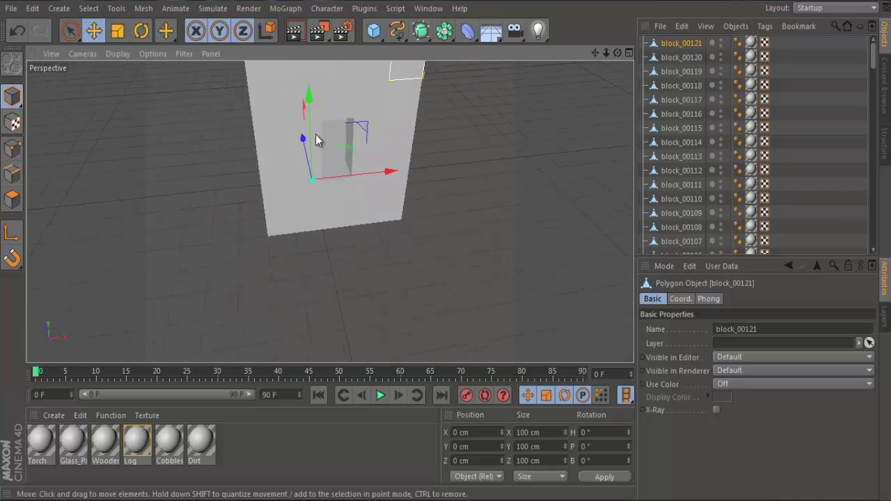
left_click_drag(596, 54, 446, 244)
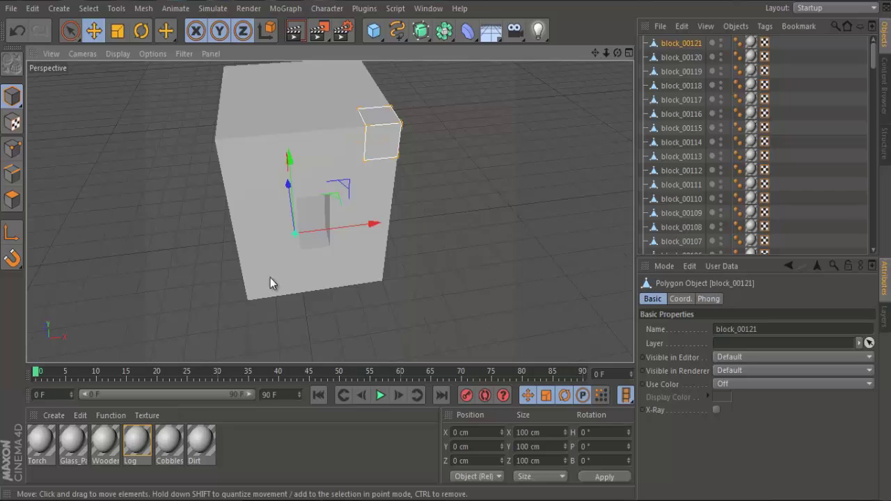
left_click_drag(617, 54, 447, 243)
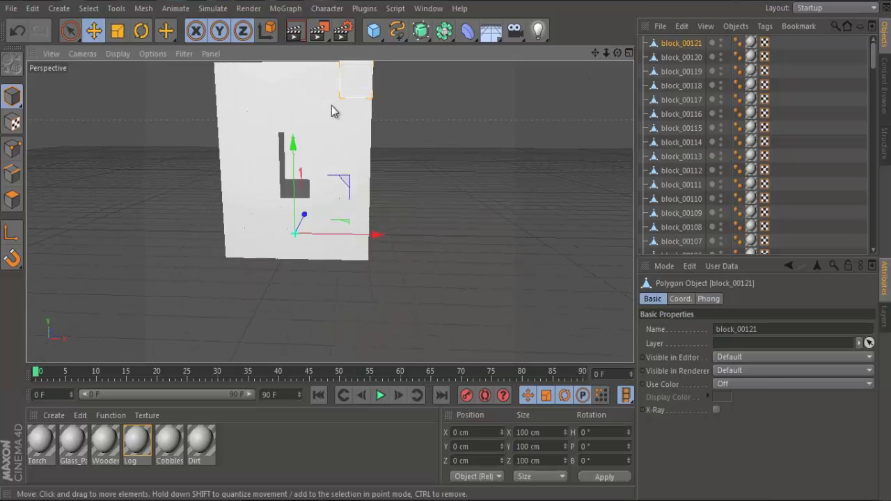
left_click(311, 142)
left_click(249, 161)
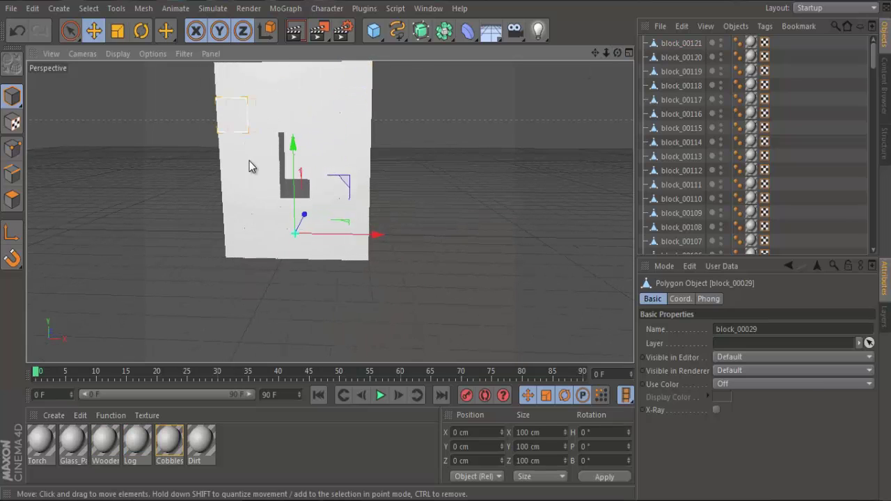
key("ctrl+z")
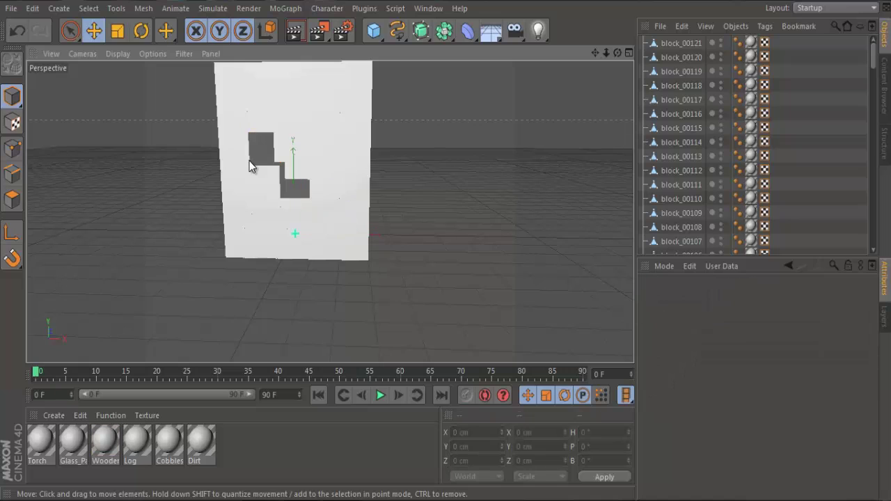
left_click(16, 32)
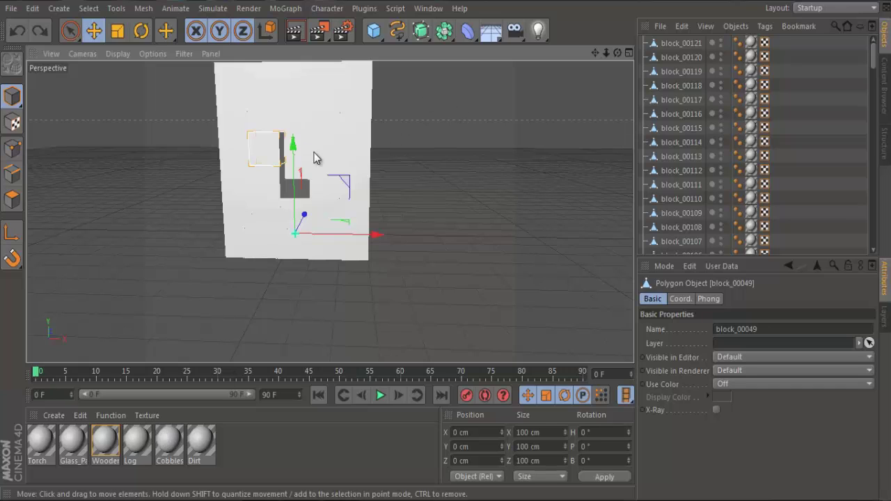
Load YoutubeHouseExplosion!-RGBA as the color texture of all six materials, declining to copy the image to the project location
scroll(520, 95, "down", 2)
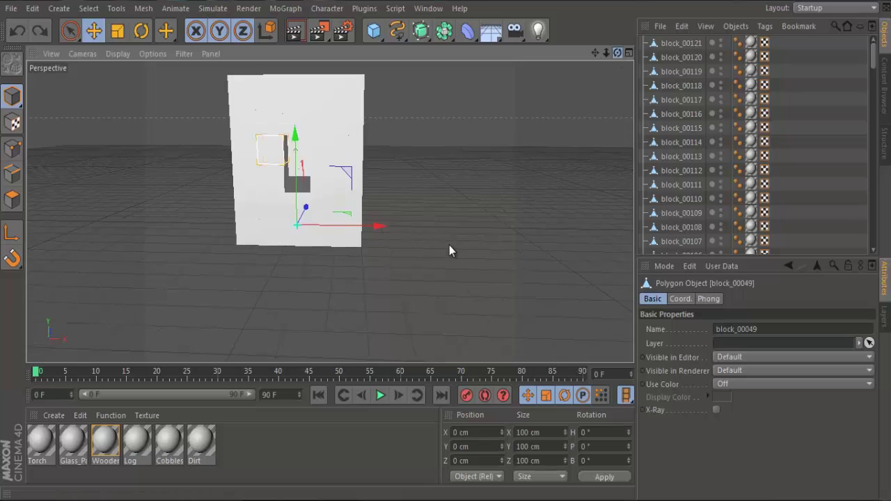
left_click_drag(449, 244, 308, 284, "alt")
left_click(129, 444)
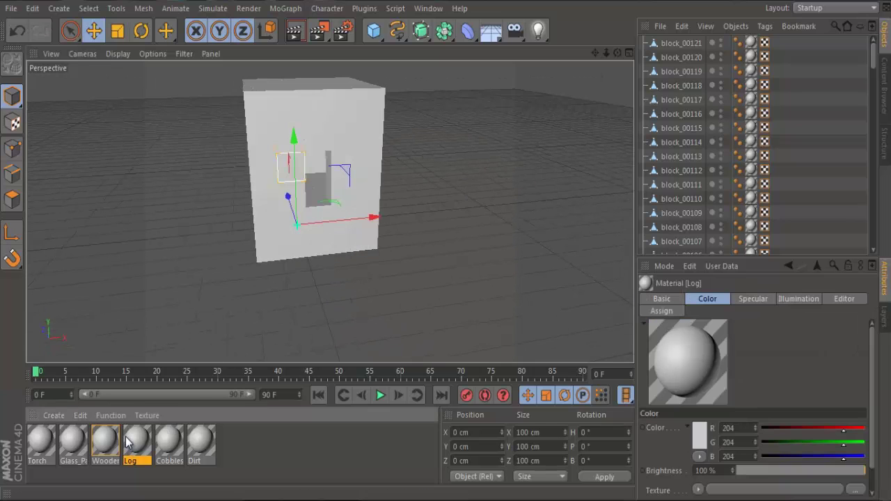
key("ctrl+a")
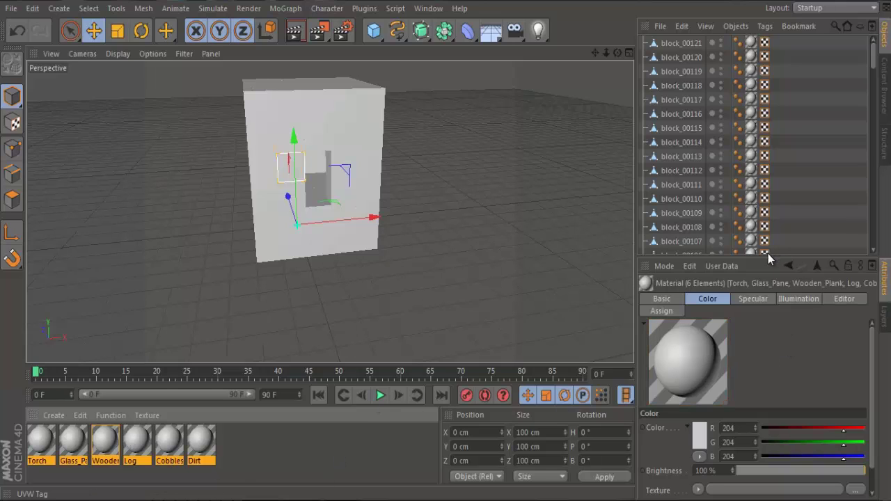
left_click_drag(769, 257, 774, 229)
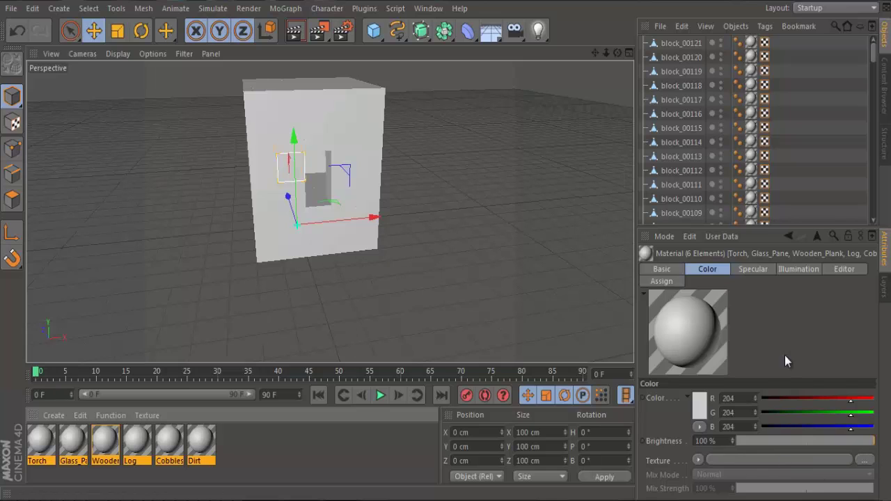
left_click(864, 460)
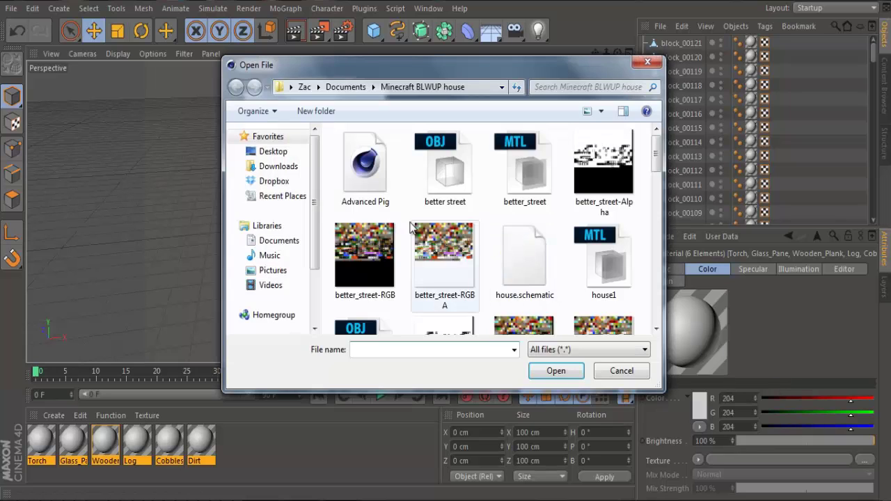
left_click(445, 233)
scroll(529, 228, "down", 5)
scroll(543, 208, "down", 3)
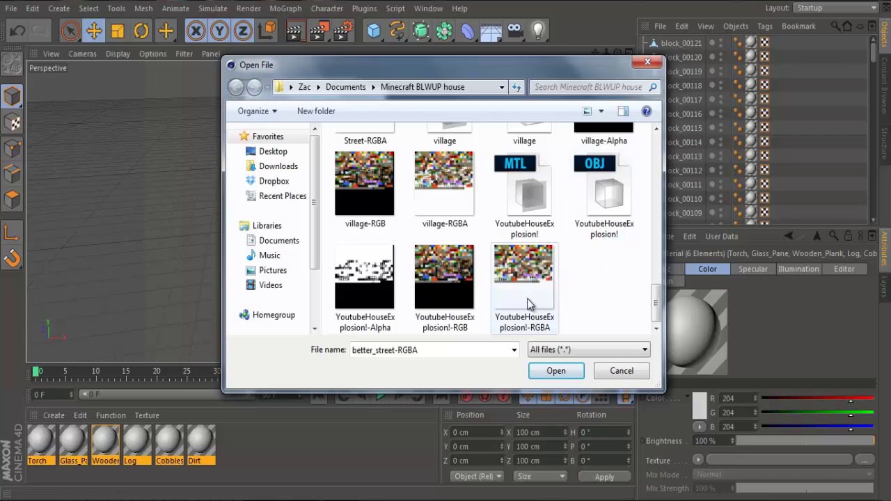
left_click(550, 304)
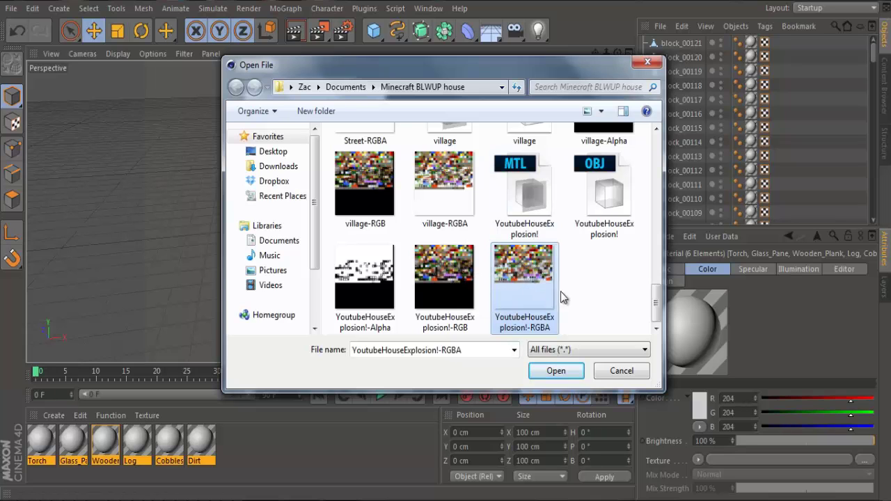
left_click(566, 375)
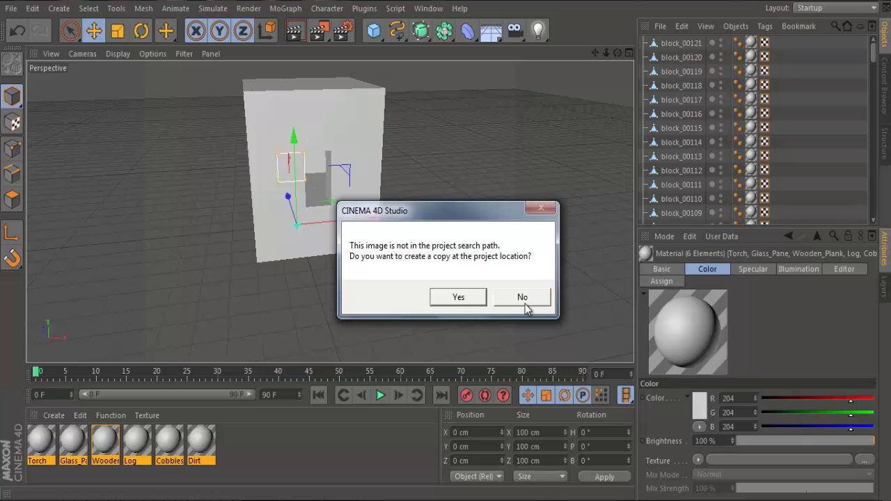
left_click(520, 298)
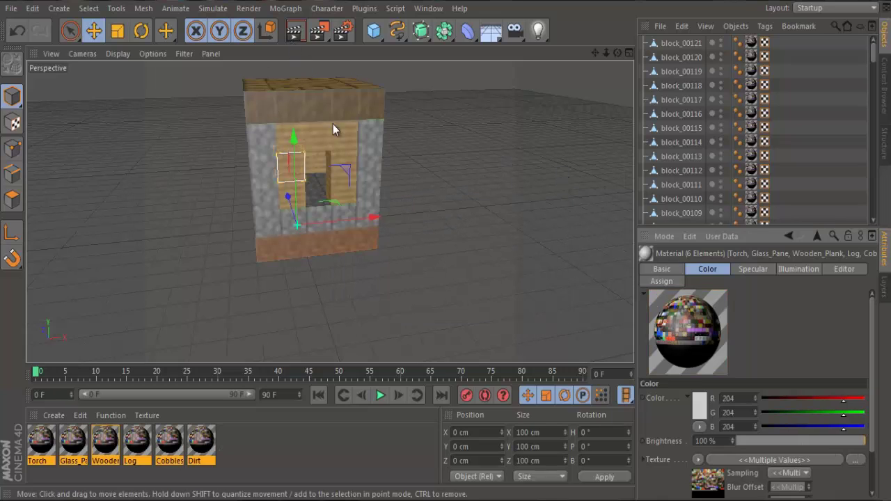
Render the textured house in the viewport, from the front and from a corner angle, to check its textures
left_click(295, 33)
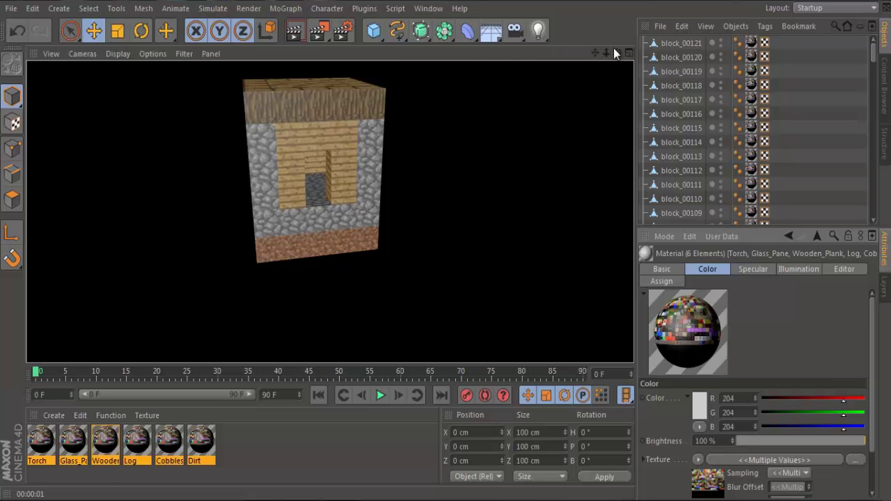
left_click(448, 242)
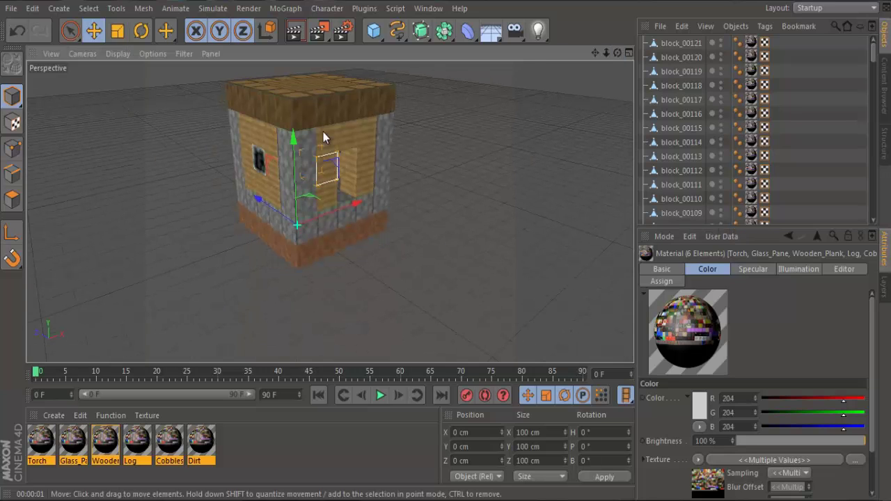
left_click(294, 31)
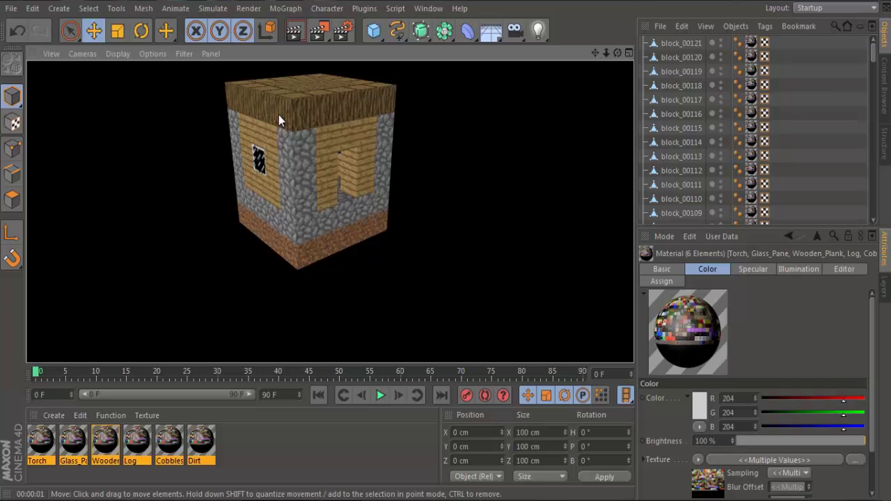
left_click(360, 142)
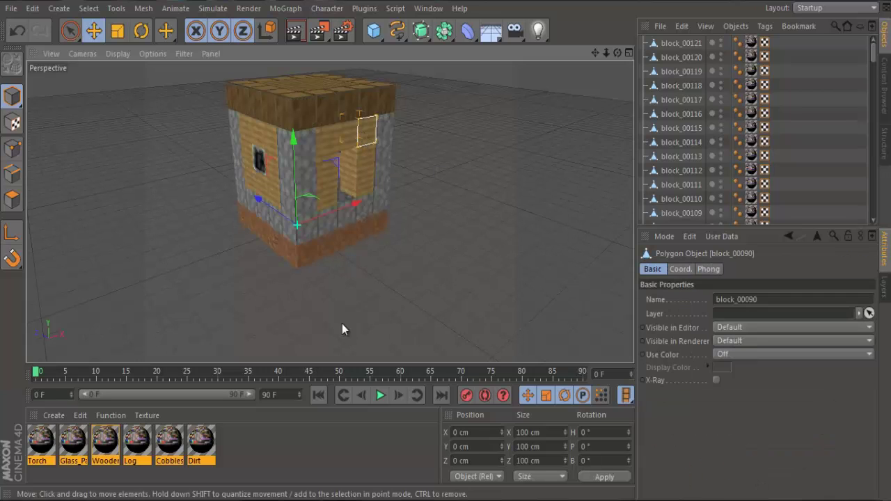
Set the color texture sampling of all six materials to None
left_click(174, 437)
key("ctrl+a")
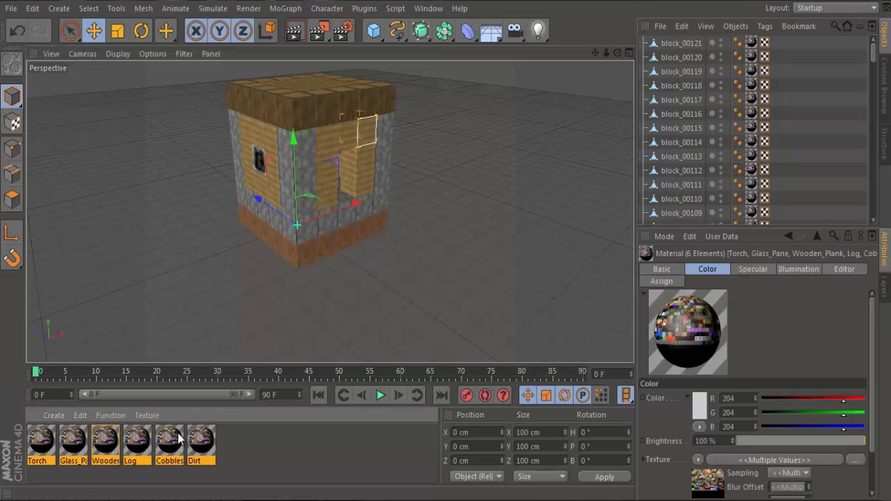
left_click(799, 480)
left_click(789, 362)
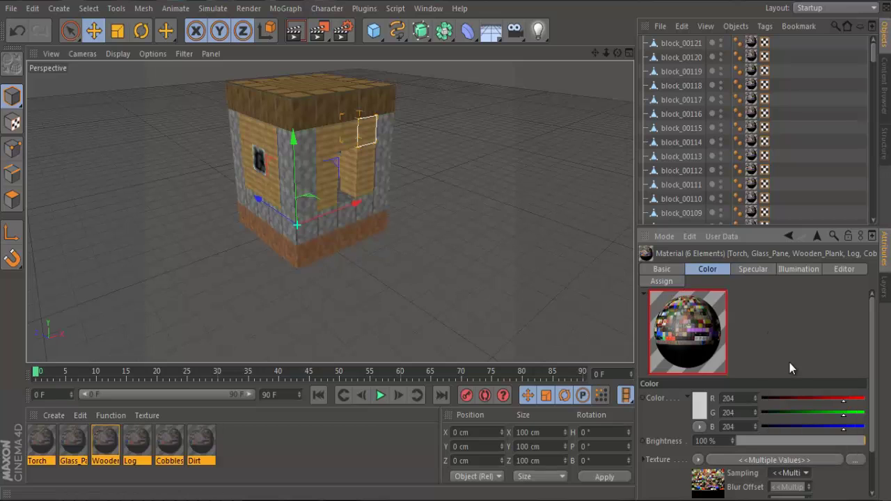
Disable Specular and enable Alpha on all six materials, with YoutubeHouseExplosion!-RGBA as the alpha texture and no copy in the project location
left_click(670, 271)
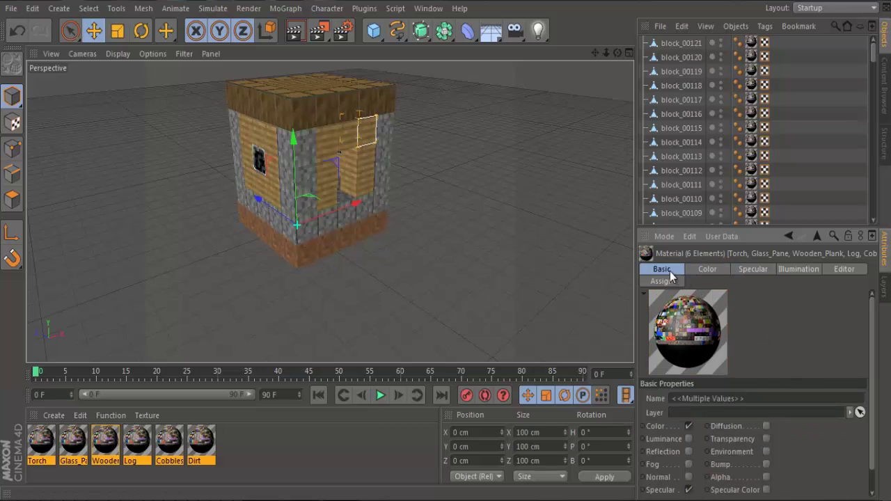
left_click(688, 490)
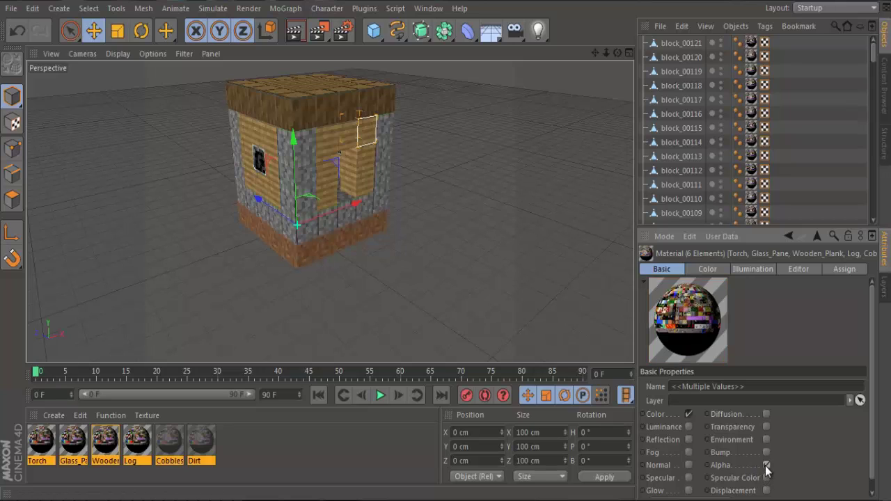
left_click(754, 271)
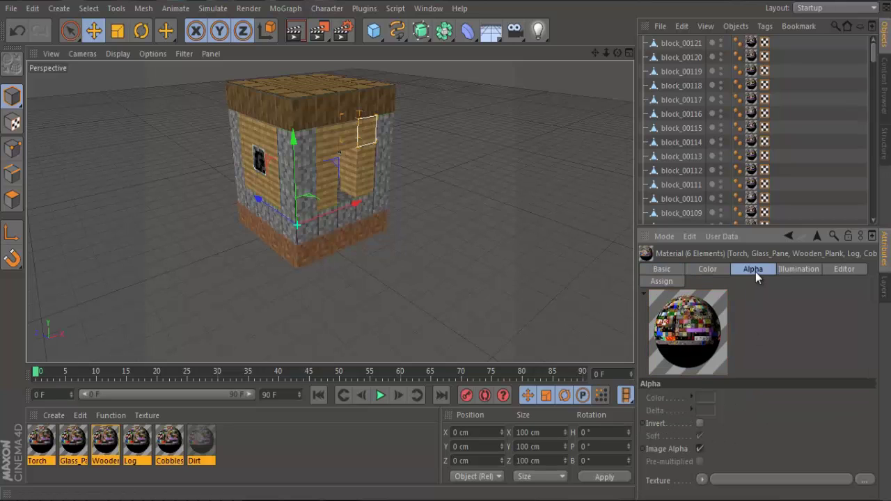
left_click(865, 481)
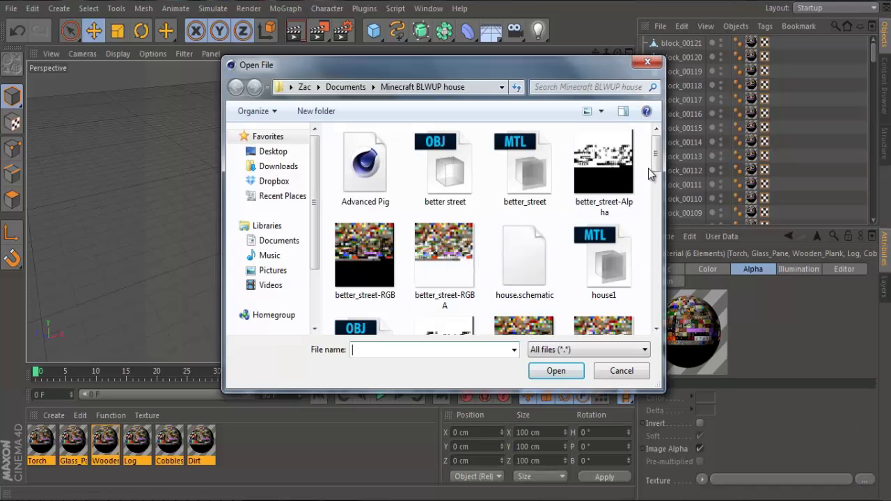
left_click_drag(648, 169, 666, 324)
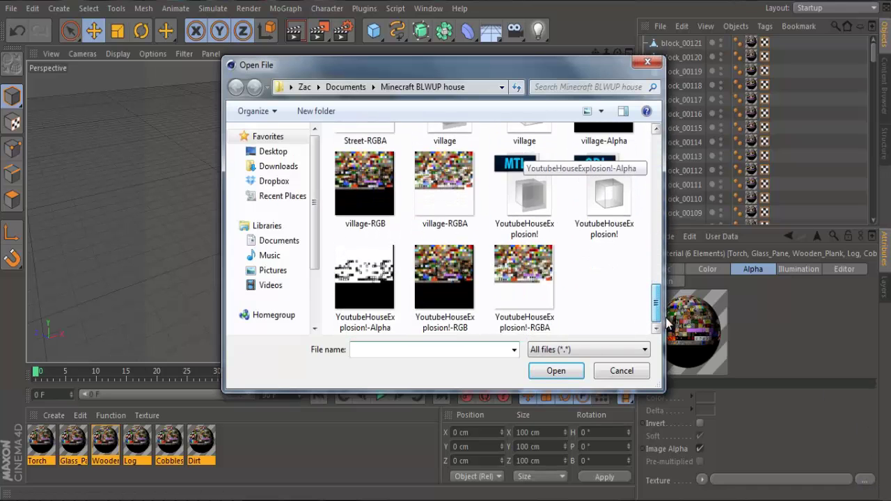
left_click(533, 290)
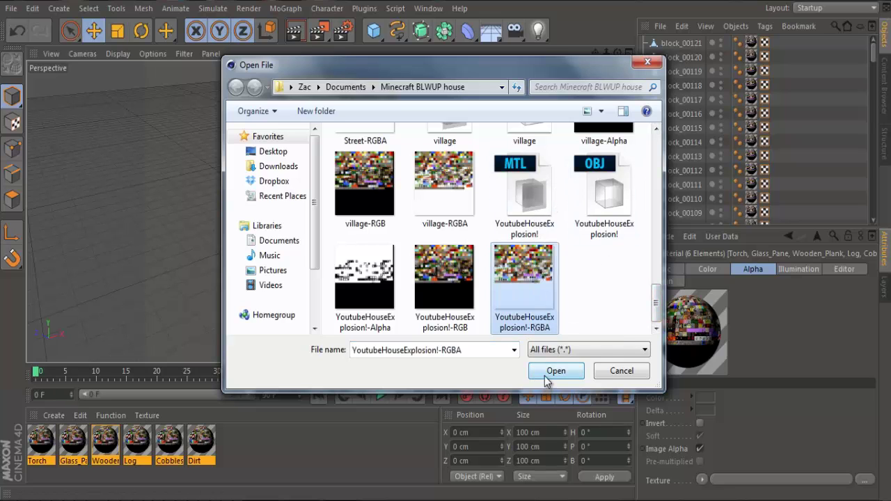
left_click(544, 375)
left_click(516, 294)
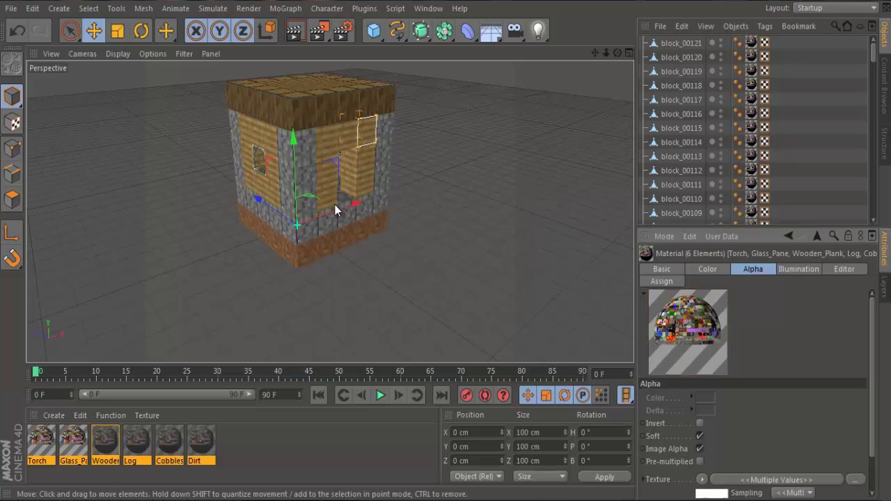
Set sampling to None for the alpha and color textures of all materials, and render the view to check the windows
left_click(794, 492)
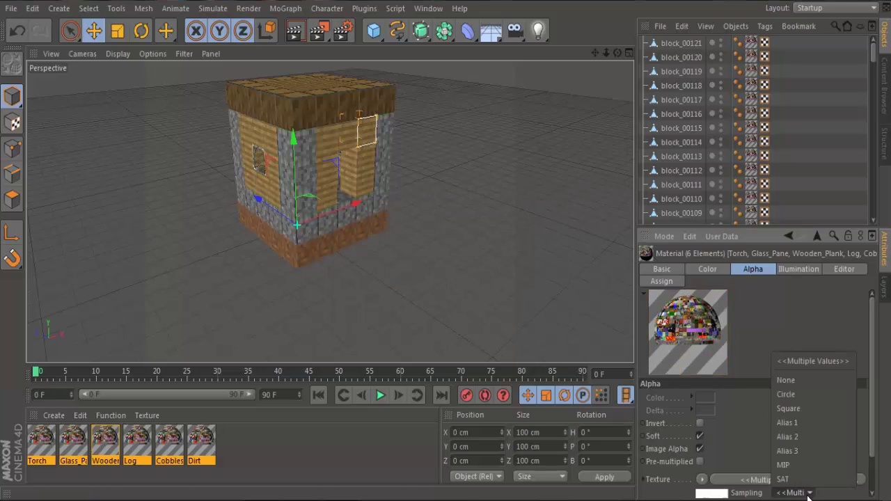
left_click(794, 379)
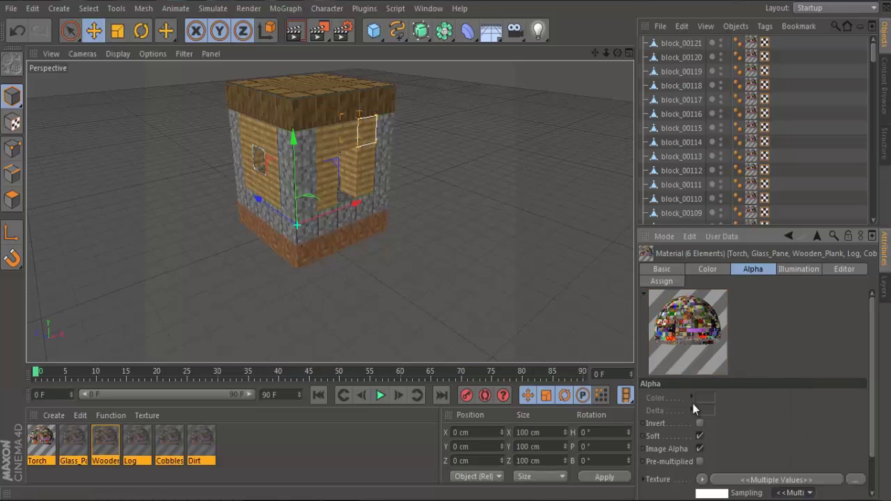
left_click(810, 492)
left_click(801, 380)
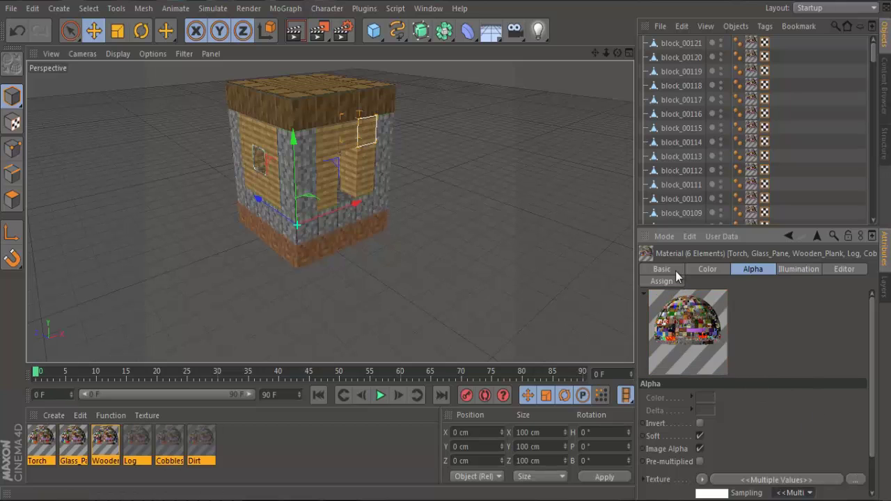
left_click(717, 272)
left_click(805, 473)
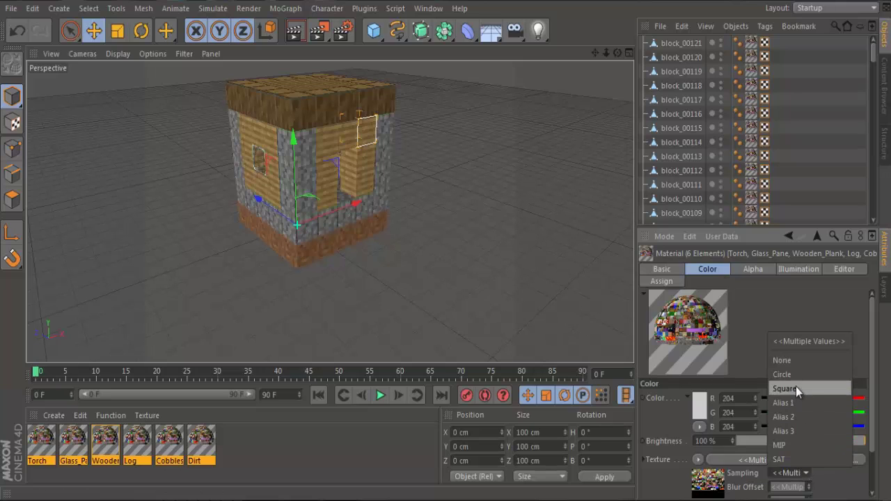
left_click(792, 363)
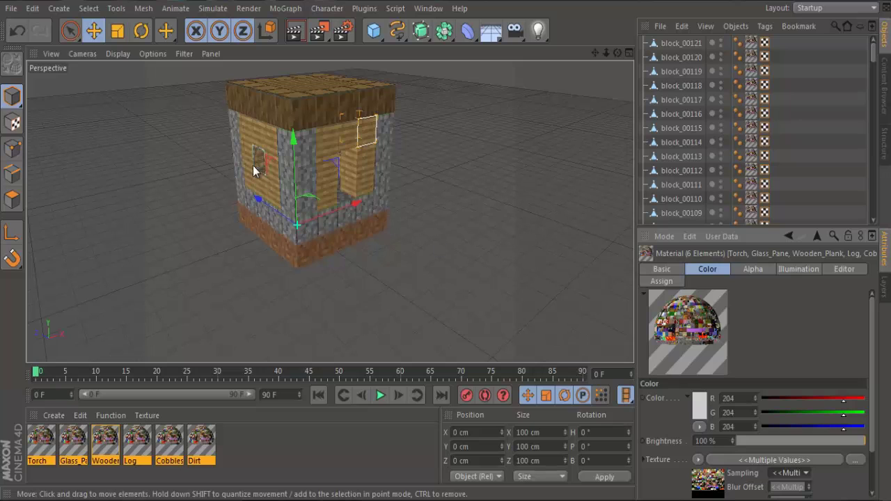
left_click(288, 34)
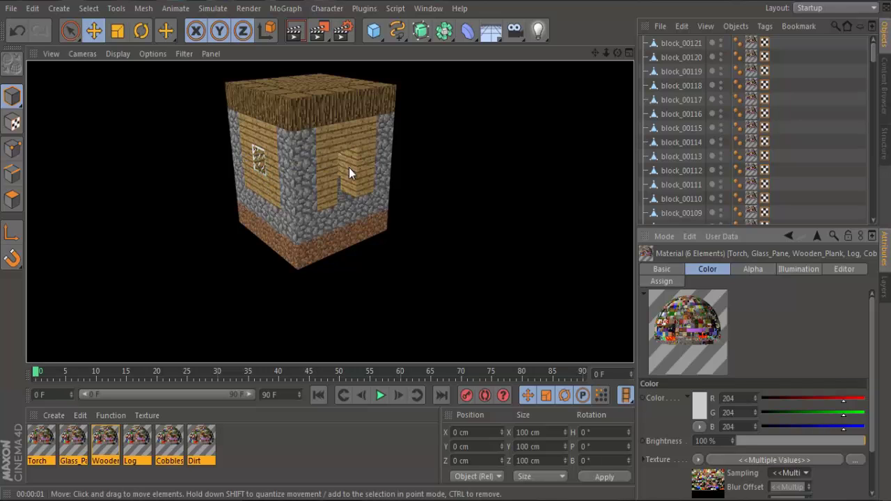
left_click(378, 135)
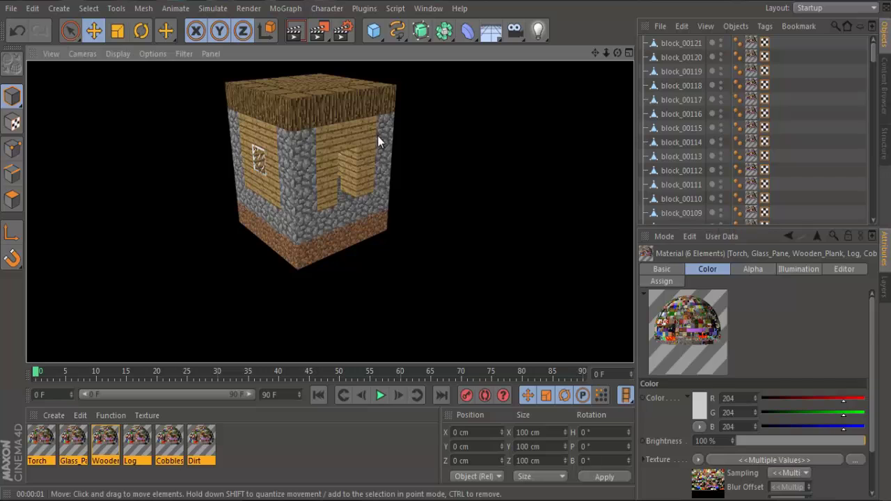
Select all block objects of the house and look through the MoGraph and Simulation tags available for them
left_click(661, 43)
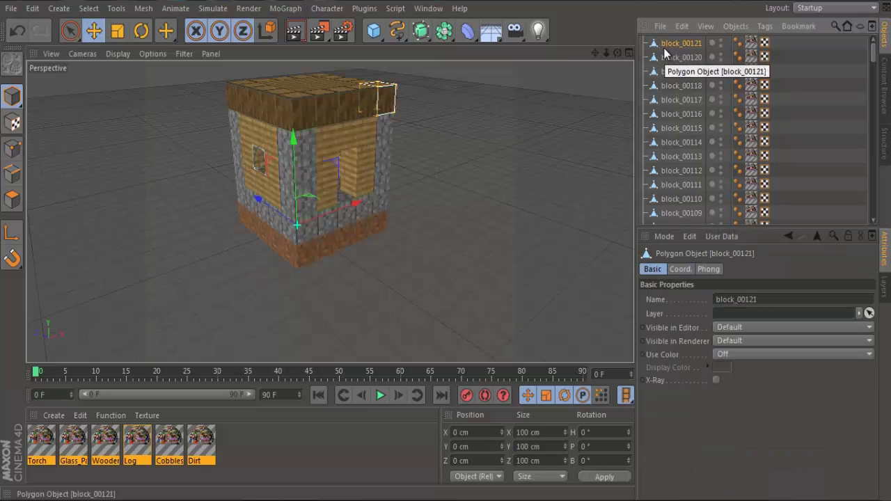
key("ctrl+a")
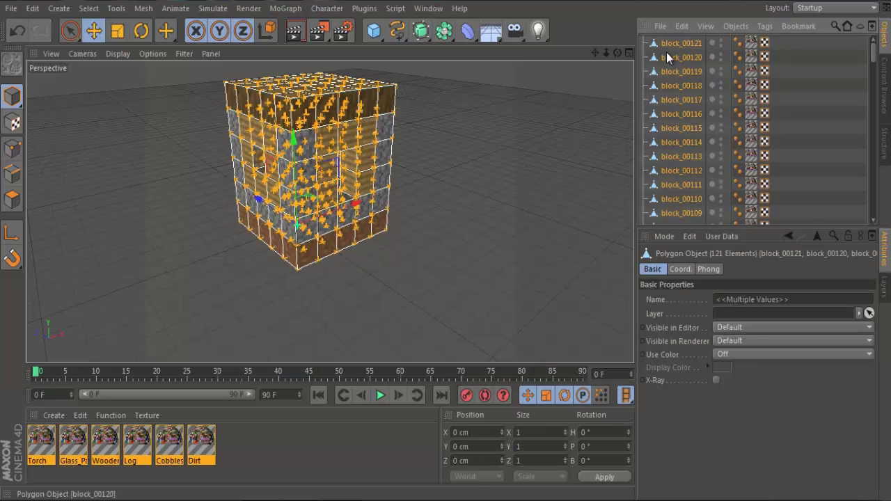
right_click(670, 62)
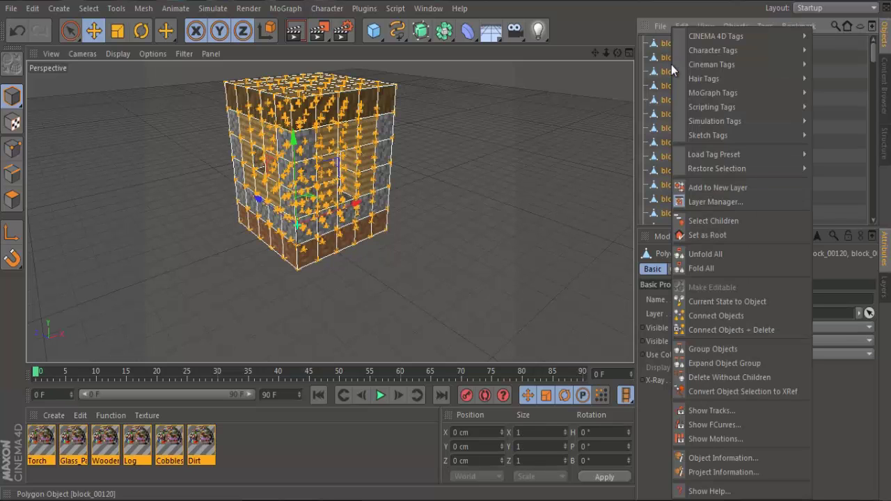
mouse_move(719, 96)
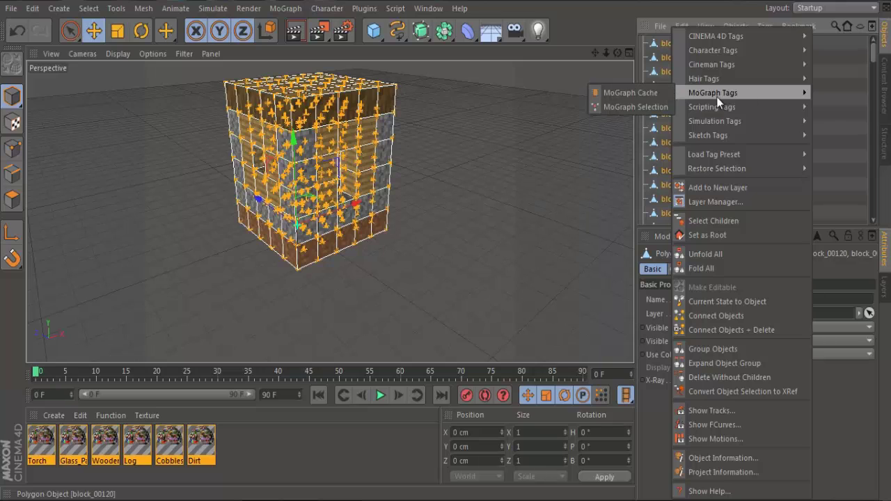
mouse_move(703, 128)
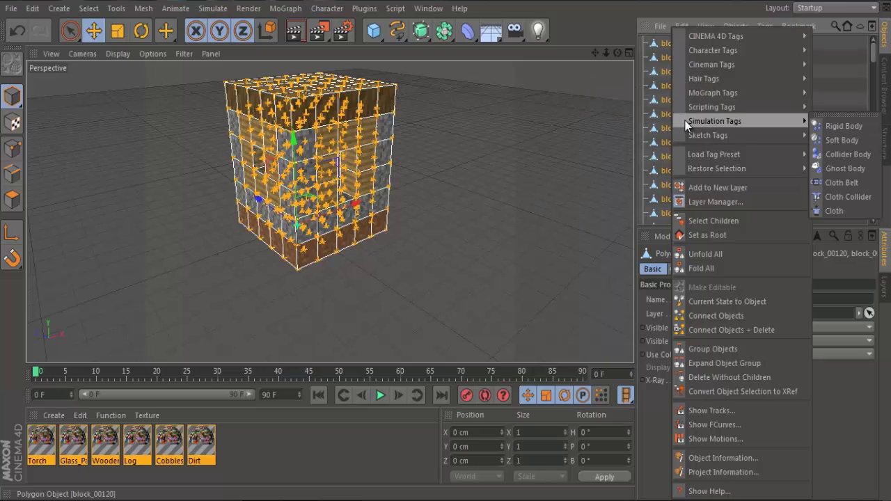
left_click(636, 123)
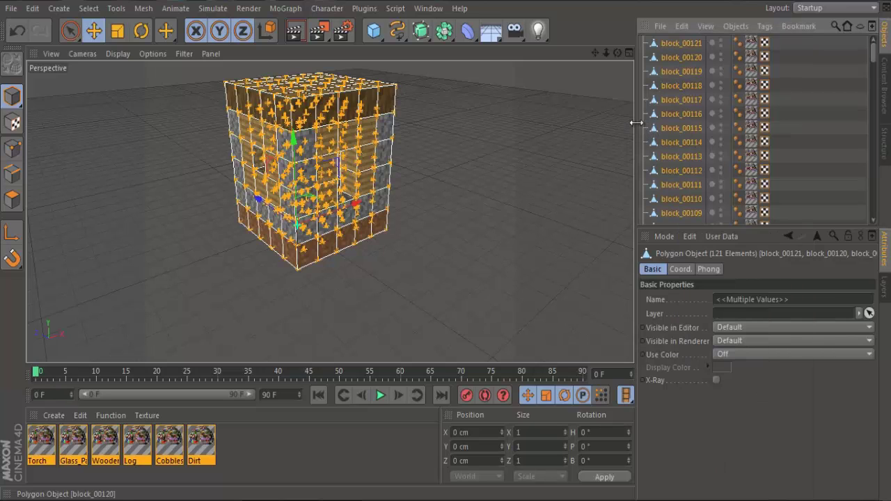
Select all block objects of the house and add a Rigid Body simulation tag to them
left_click(675, 86)
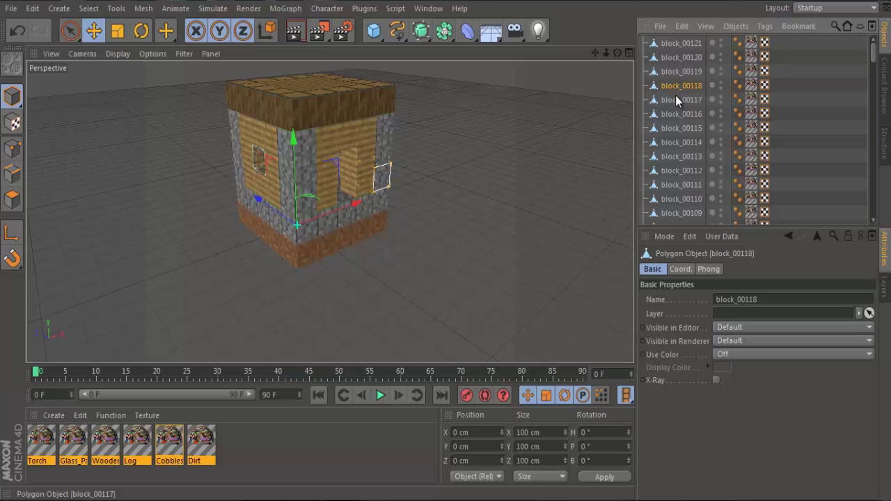
key("ctrl+a")
right_click(676, 101)
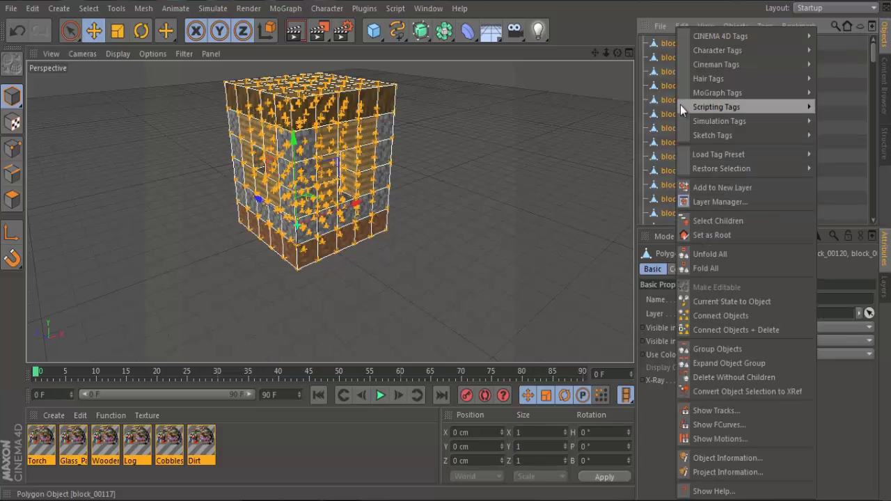
mouse_move(721, 120)
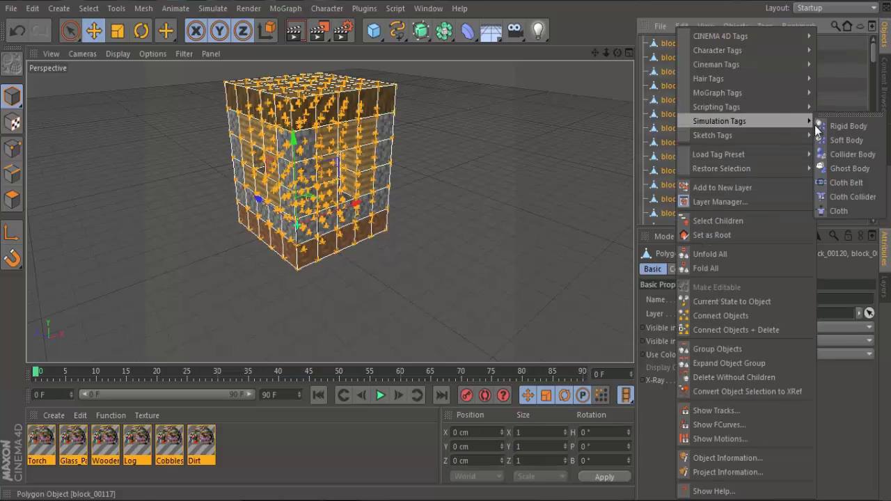
left_click(846, 125)
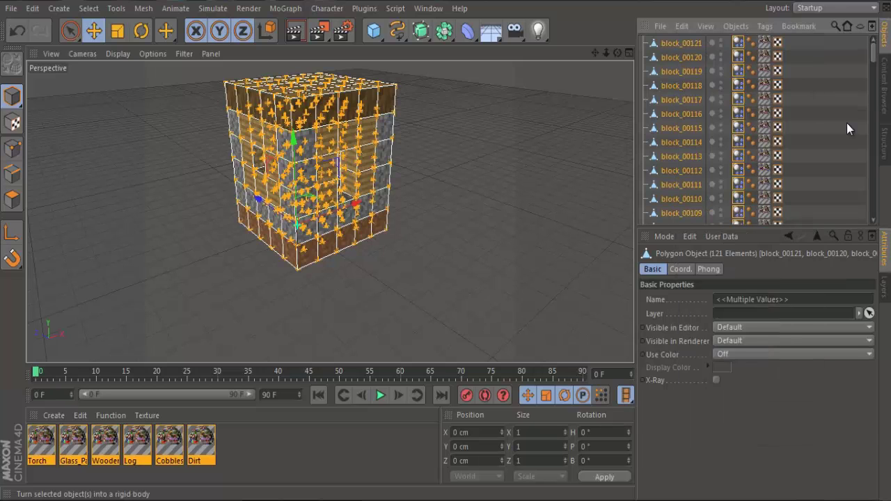
Group all the selected blocks and rename the resulting null as House
right_click(672, 109)
mouse_move(727, 122)
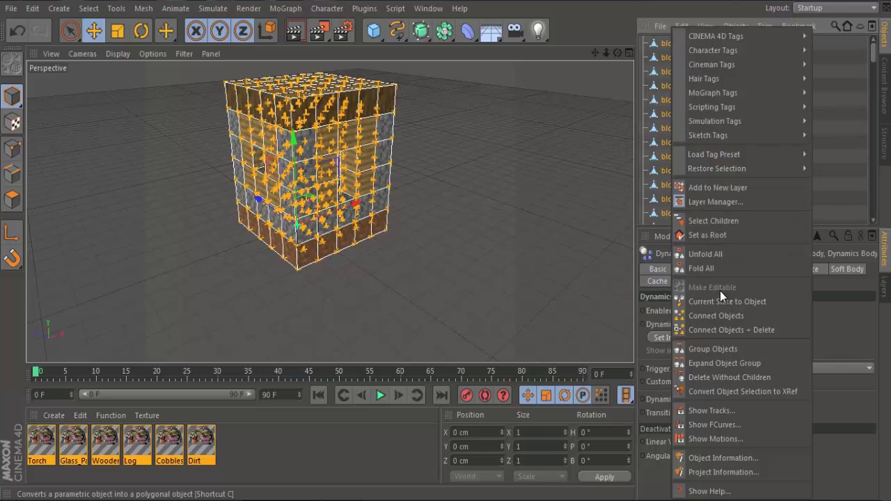
left_click(720, 348)
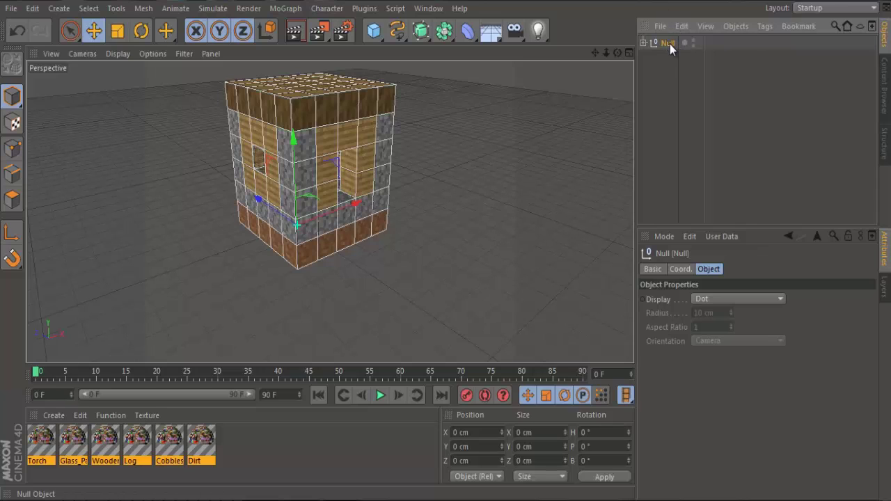
double_click(668, 43)
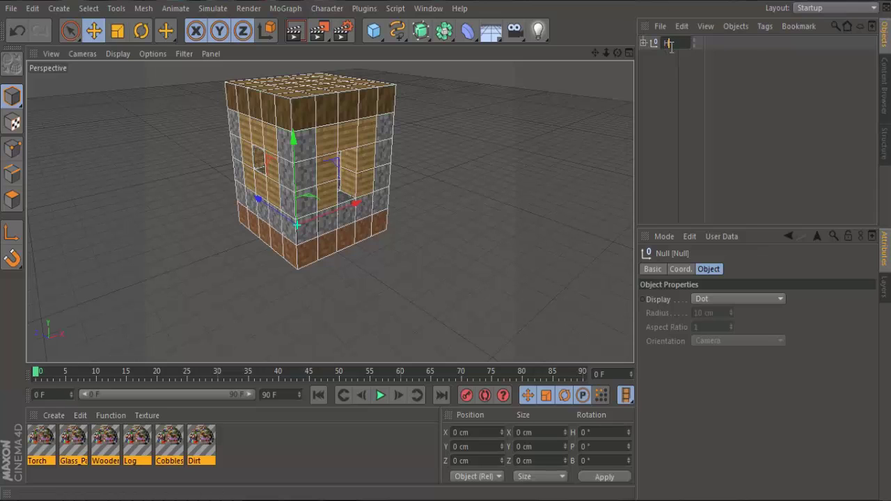
key("Return")
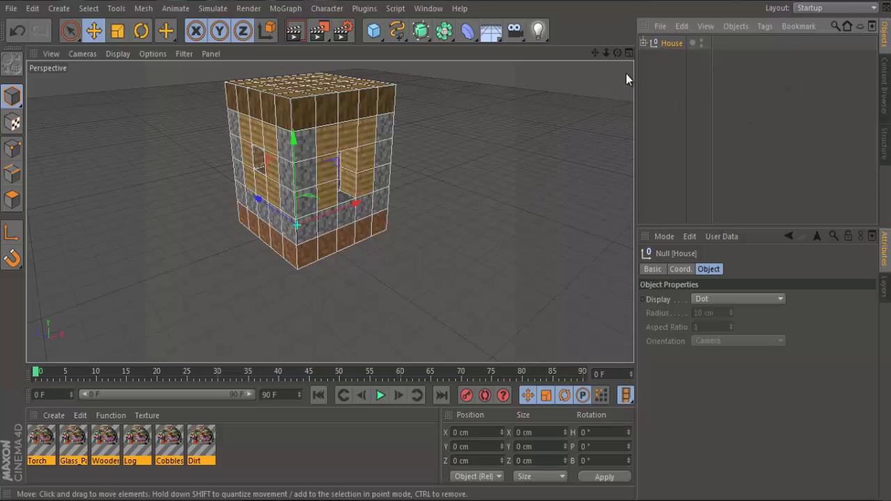
Expand the House group and open the dynamics tag settings of its first block
left_click(643, 43)
left_click(643, 43)
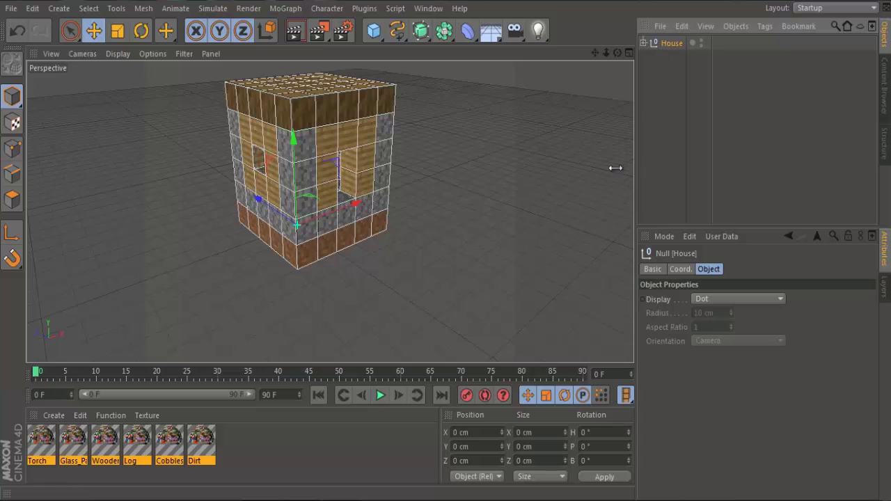
left_click(643, 44)
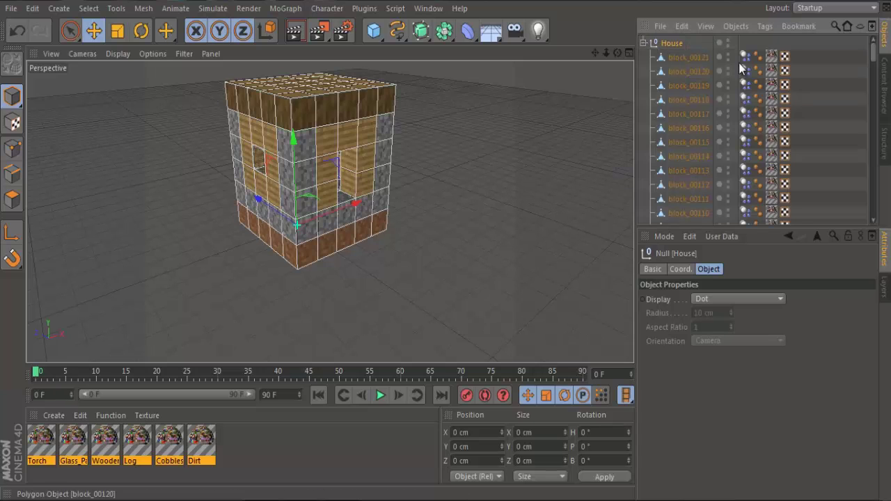
left_click(702, 69)
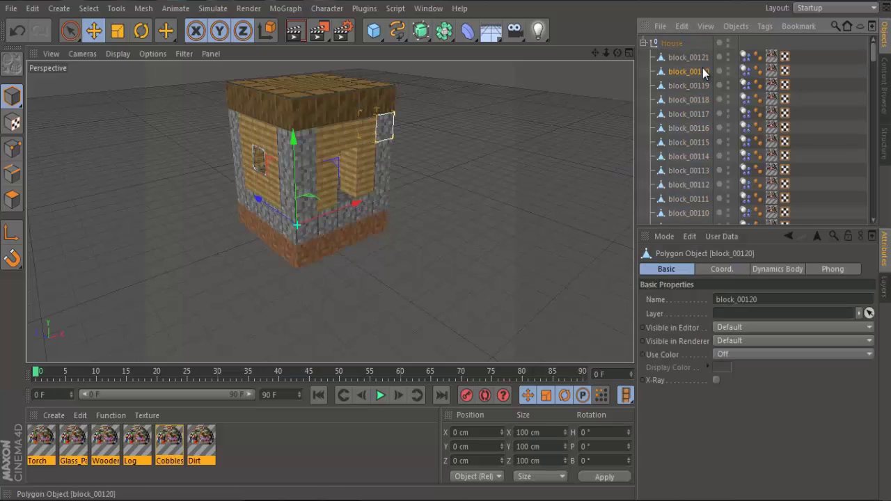
left_click(745, 58)
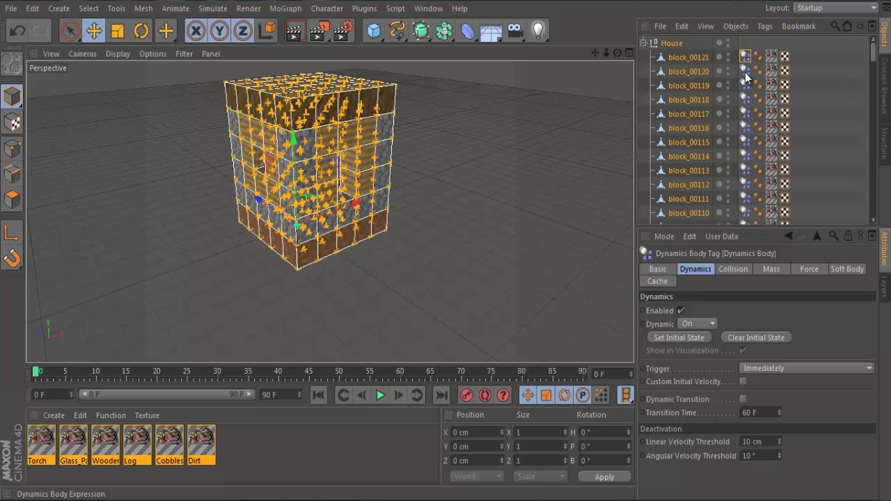
key("ctrl+s")
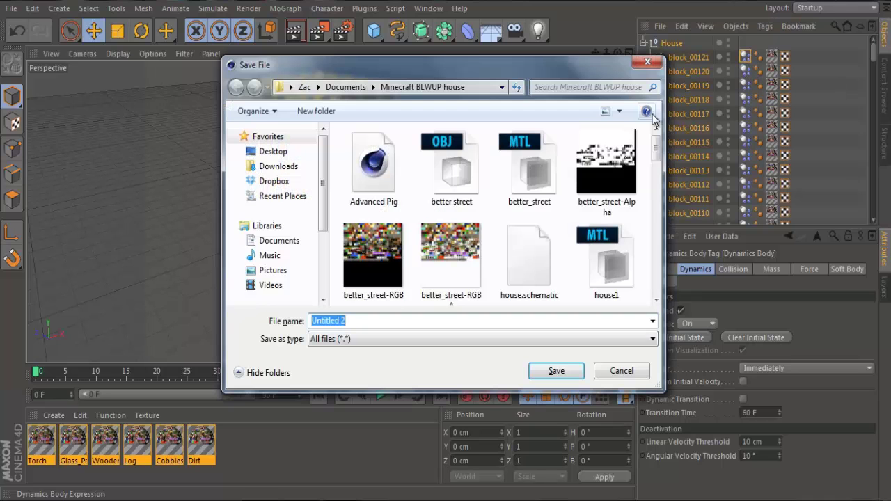
left_click(651, 61)
left_click(690, 59)
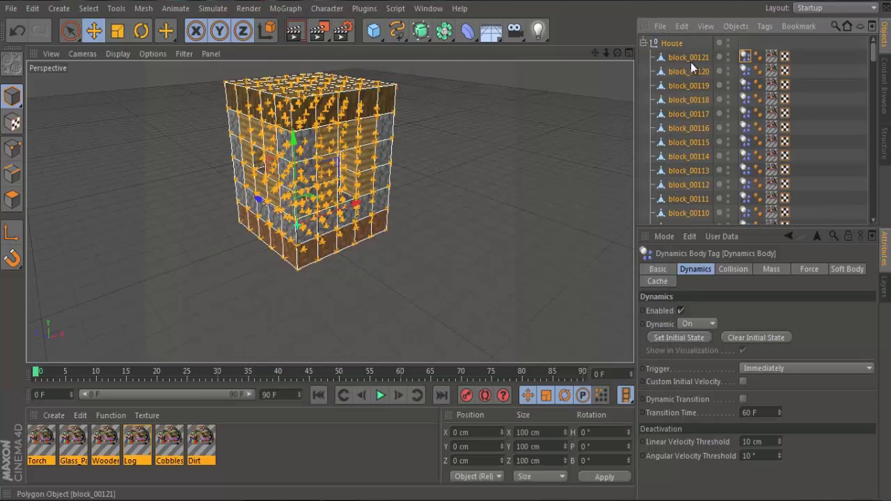
left_click(744, 57)
key("ctrl+a")
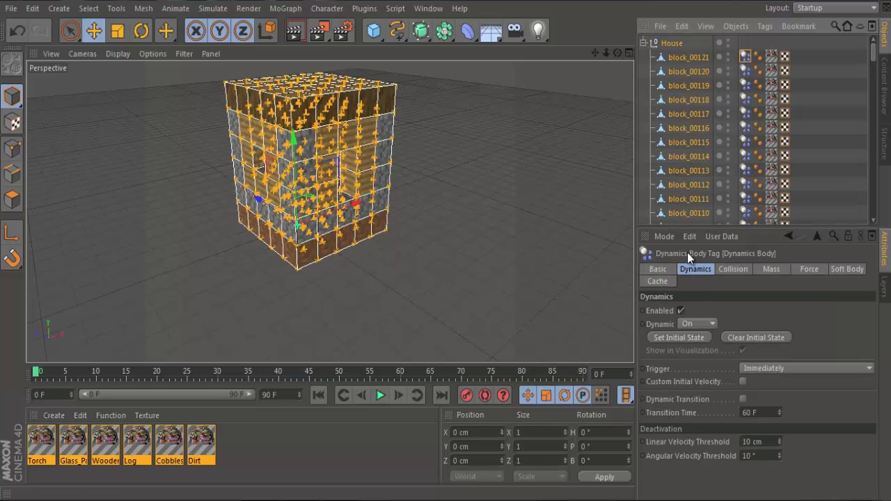
Look through the Collision and Dynamics settings of the block's dynamics tag, leave it enabled, and collapse the House group
left_click(733, 271)
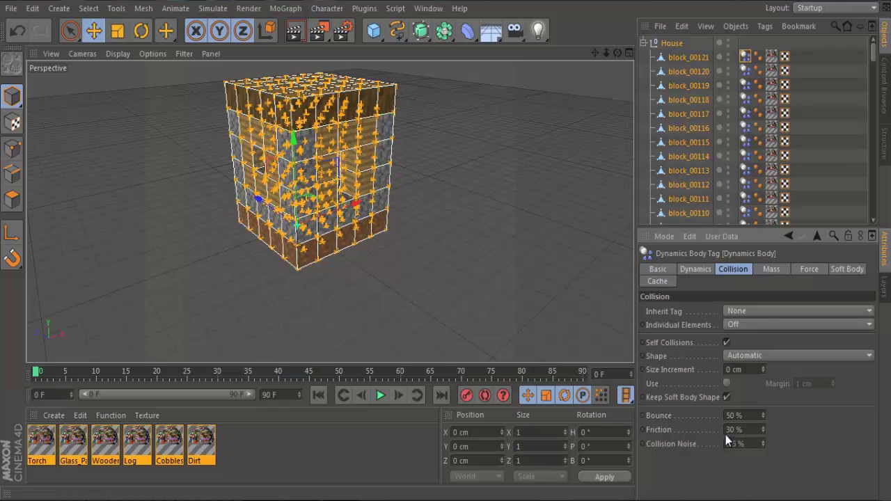
left_click(670, 269)
left_click(692, 269)
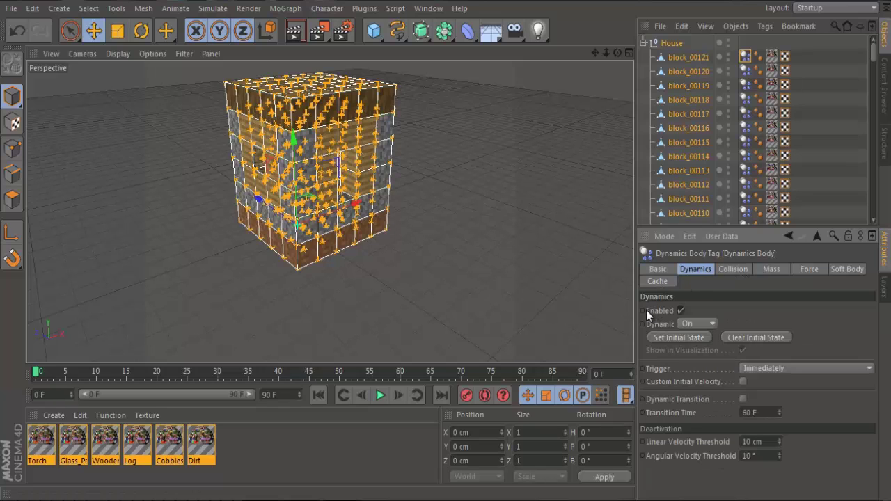
left_click(681, 311)
left_click(681, 311)
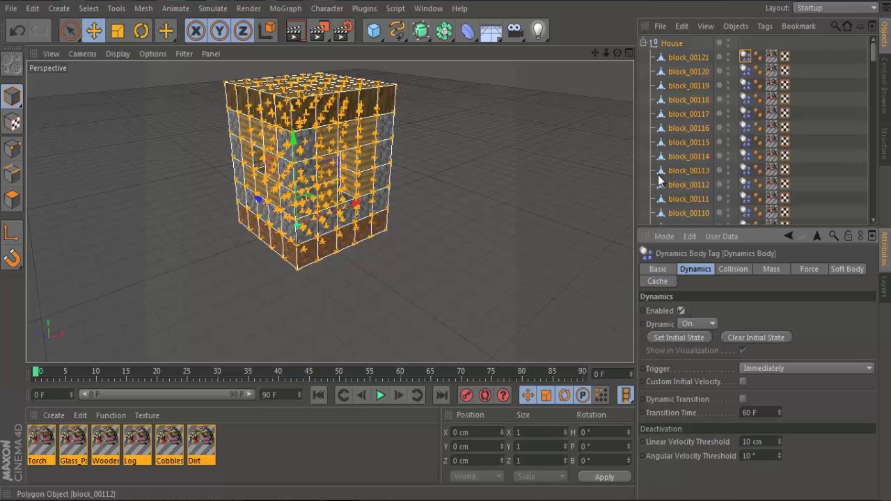
left_click(644, 43)
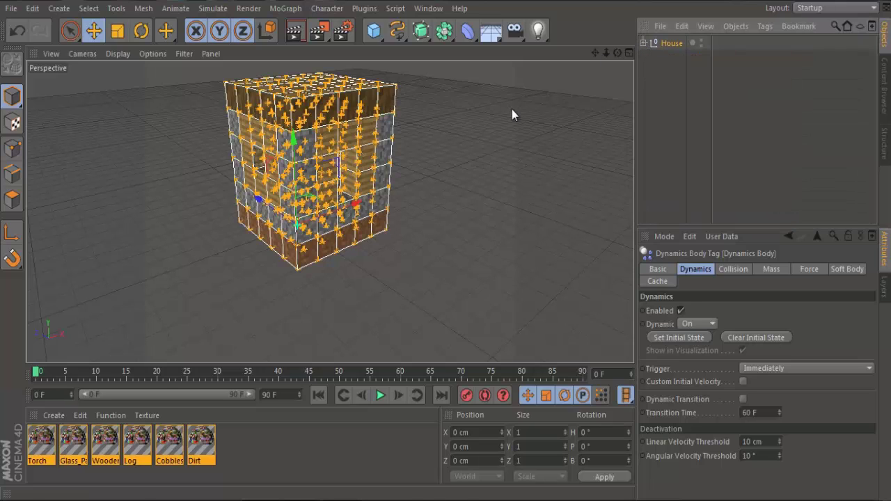
Add a ground plane under the house and enlarge it to about 9517 cm wide and 8523 cm high
left_click(439, 119)
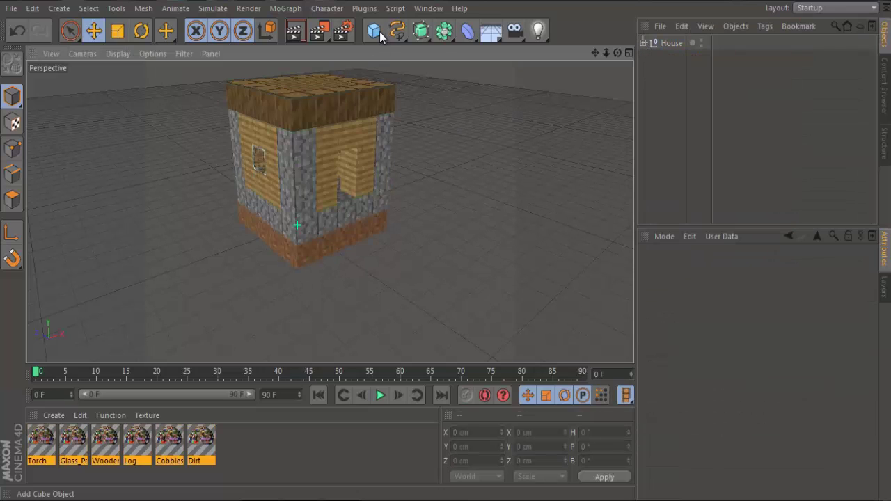
left_click(377, 33)
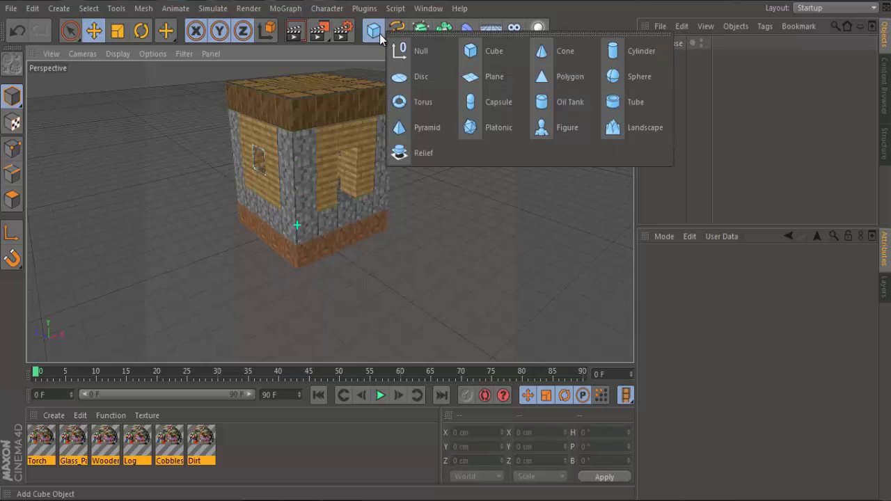
left_click(466, 83)
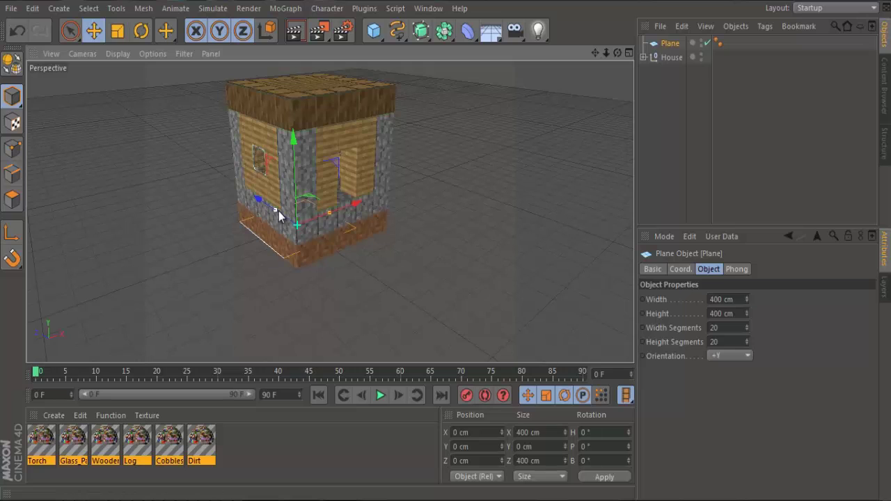
left_click_drag(276, 210, 207, 120)
left_click(364, 34)
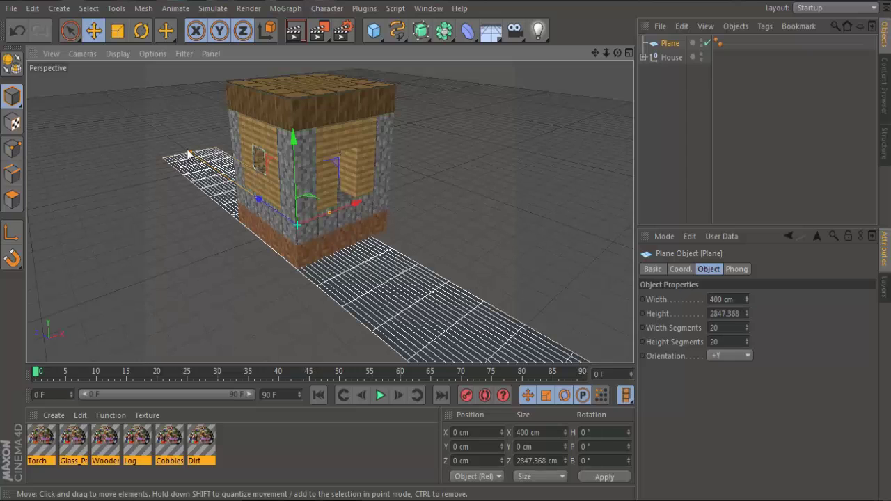
left_click_drag(197, 164, 166, 82)
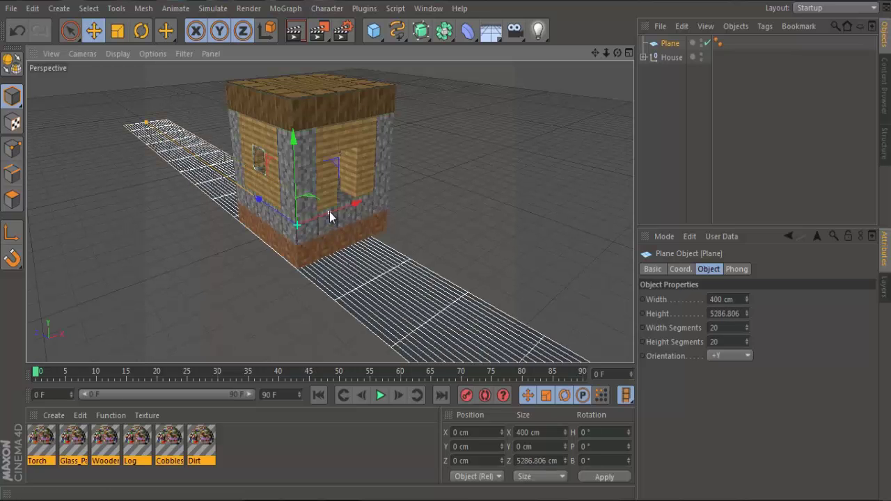
left_click_drag(330, 211, 570, 108)
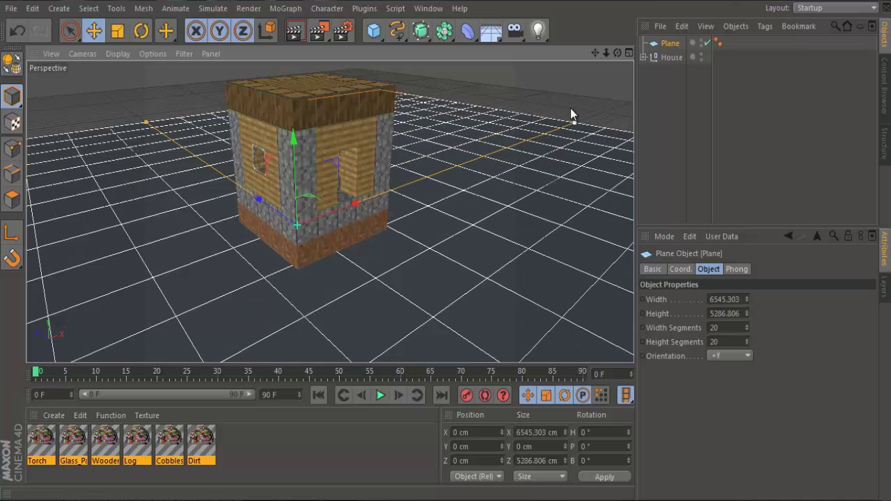
left_click(145, 117)
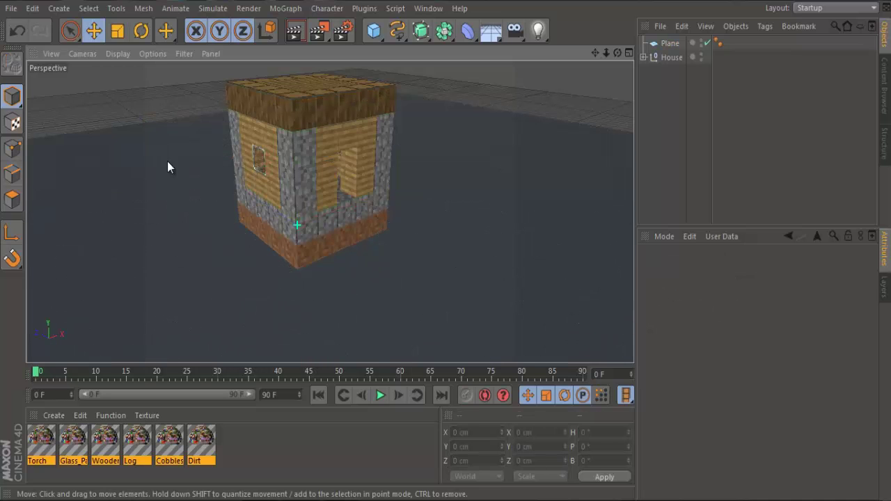
left_click(147, 129)
left_click_drag(145, 128, 119, 86)
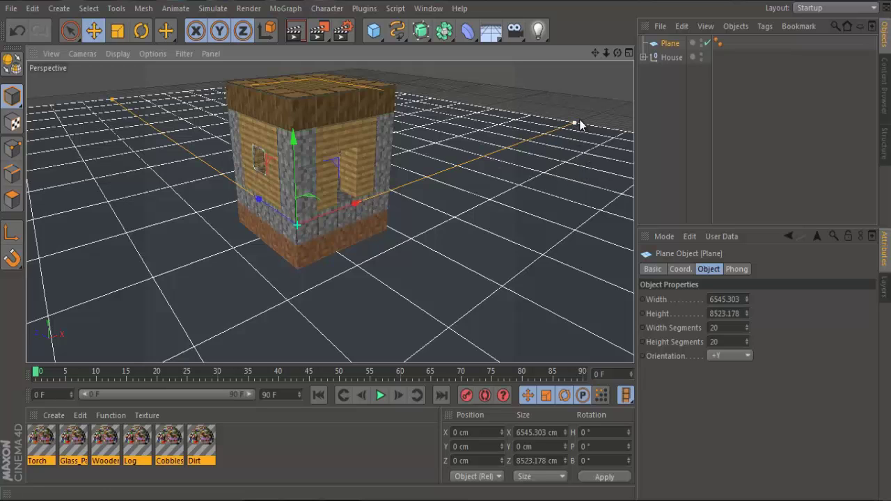
left_click_drag(580, 124, 662, 92)
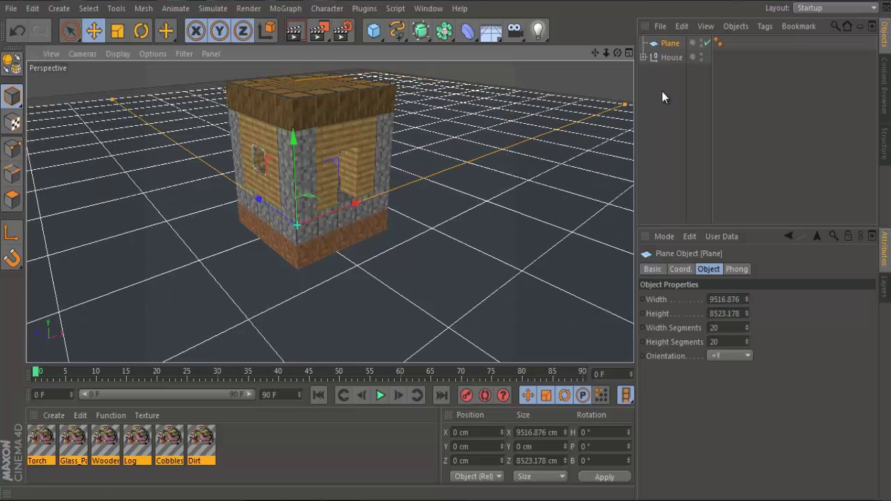
Add a Collider Body simulation tag to the ground plane
right_click(672, 43)
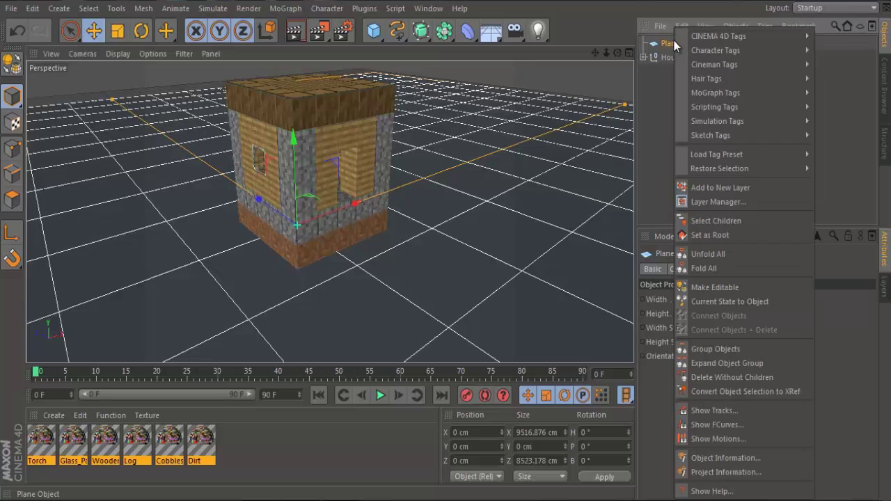
mouse_move(711, 117)
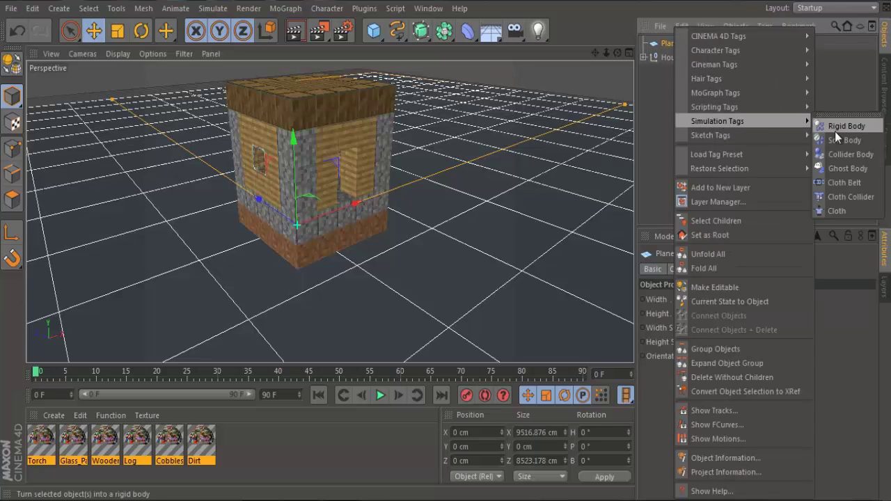
left_click(851, 155)
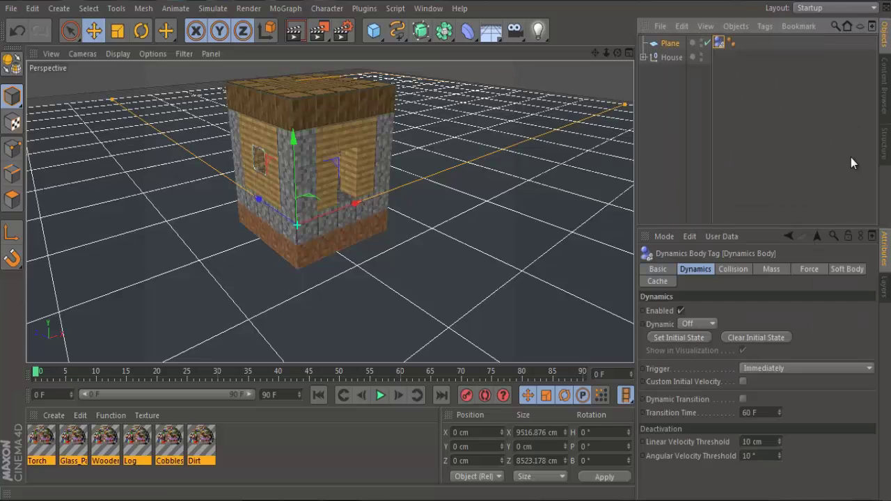
Lower the House group to a Y position of about -102 cm, sinking its dirt layer beneath the plane
left_click(672, 56)
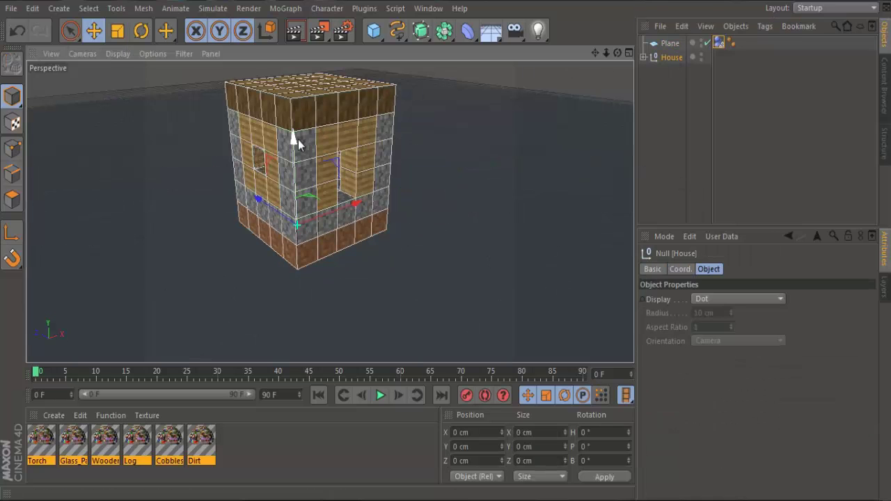
left_click_drag(298, 139, 298, 161)
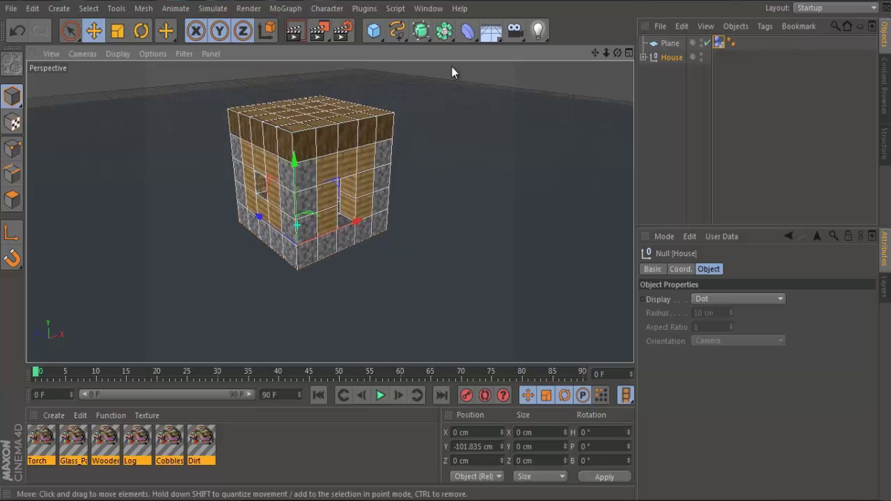
mouse_move(446, 247)
left_mouse_down("alt")
mouse_move(452, 257)
mouse_move(447, 248)
left_mouse_up("alt")
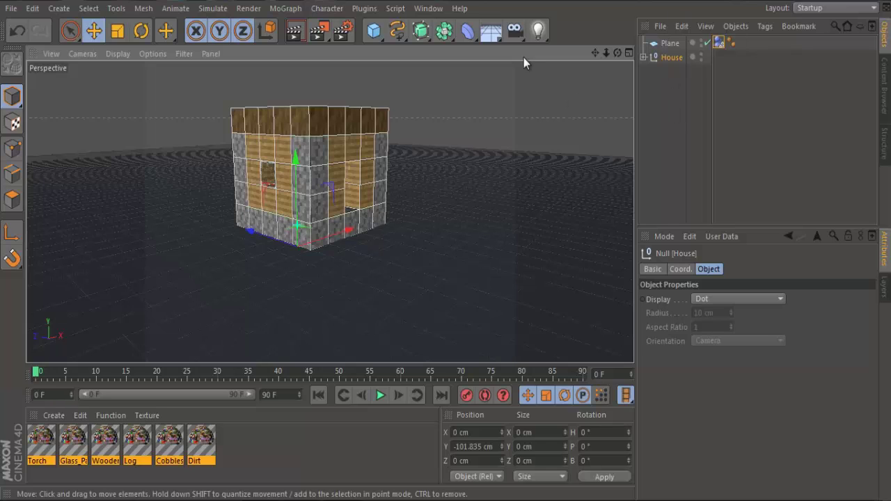
Add a sphere to the scene and give it a Collider Body simulation tag
left_click(374, 31)
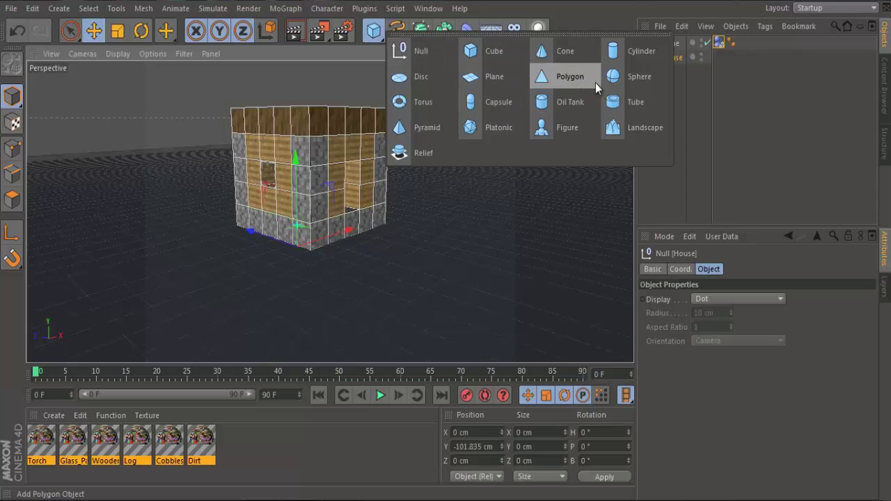
left_click(618, 83)
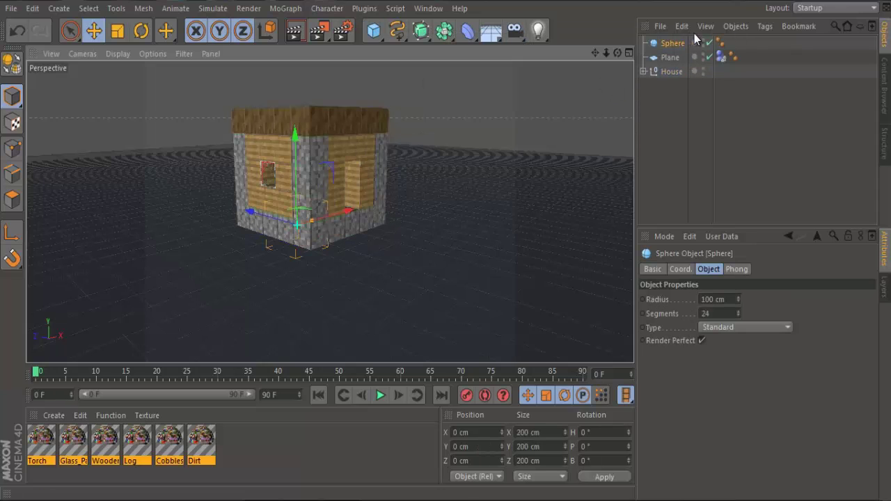
right_click(669, 43)
mouse_move(720, 119)
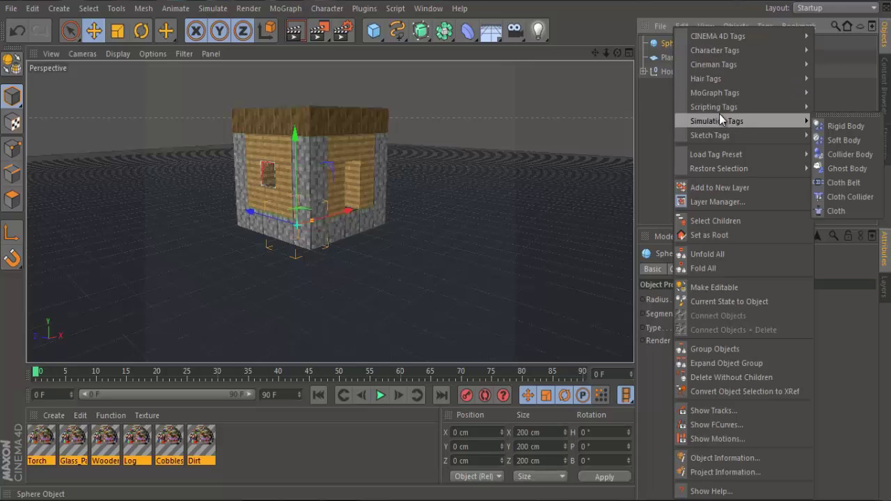
left_click(837, 155)
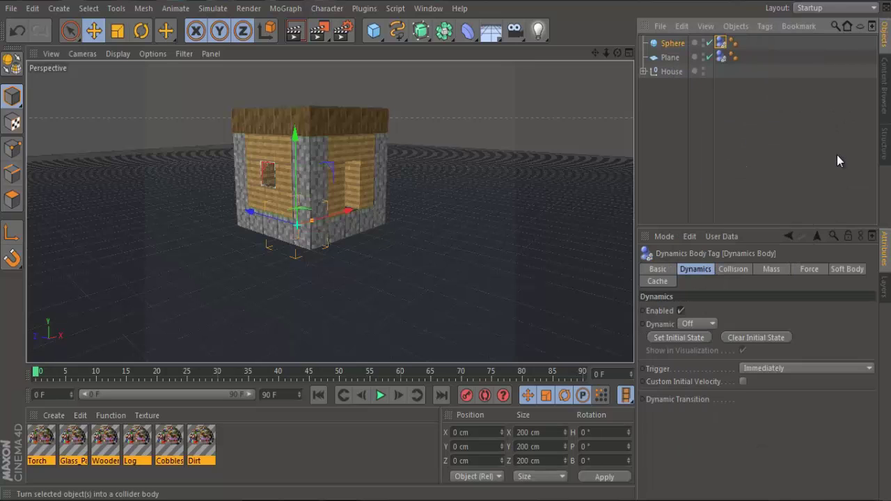
Shrink the sphere to a radius of about 26 cm and place it inside the house at about X 72 cm, Y 149 cm
left_click(671, 44)
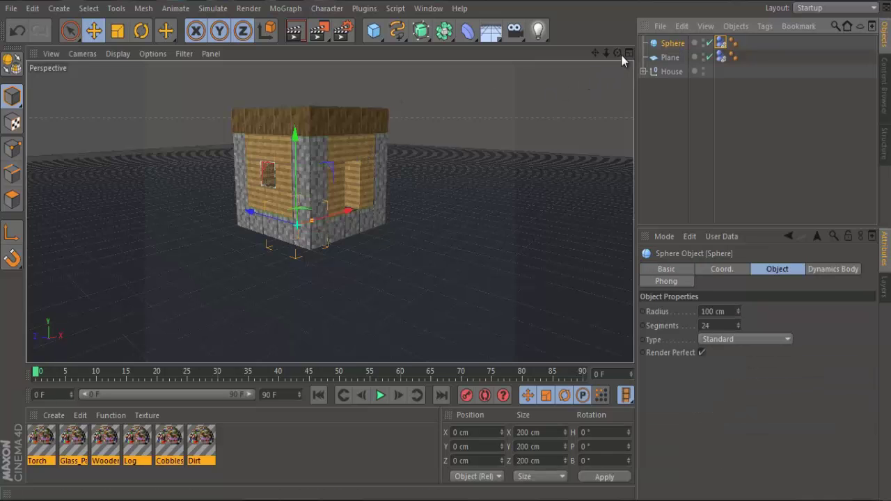
left_click_drag(437, 245, 592, 51, "alt")
left_click_drag(295, 136, 289, 103)
left_click_drag(369, 190, 321, 194)
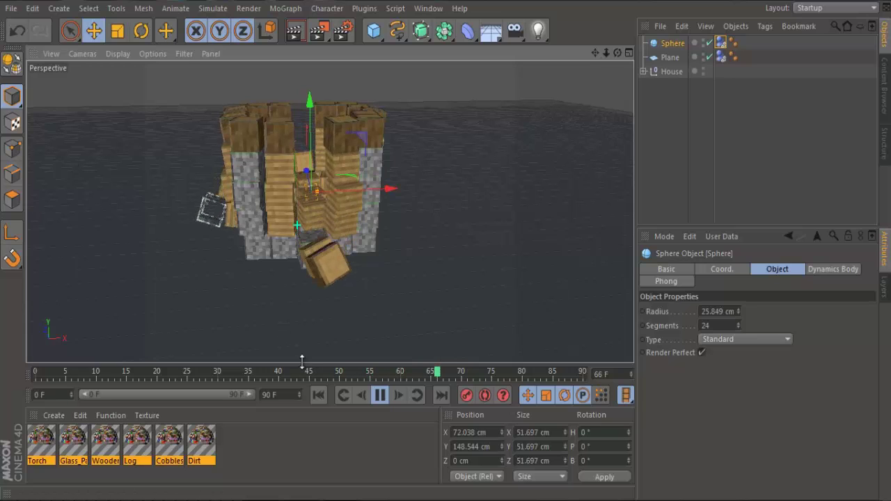
Stop the simulation near frame 81, inspect the blocks from another angle and render a preview of the active view
left_click(380, 395)
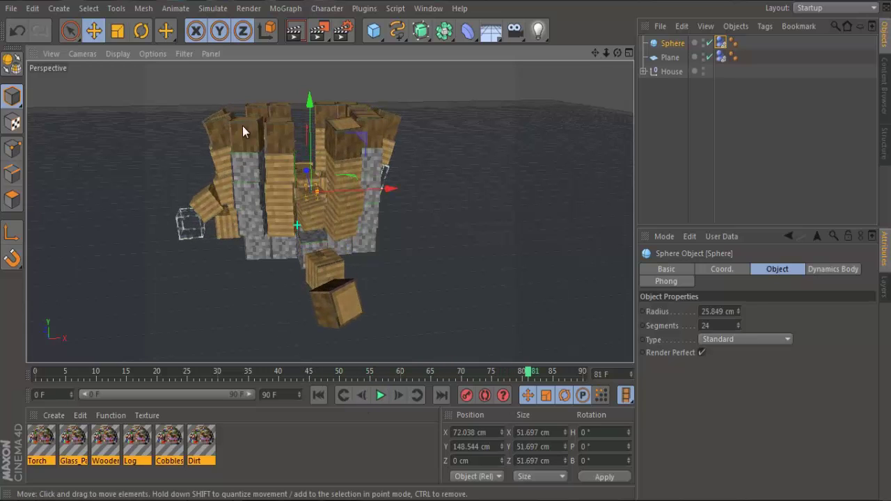
left_click_drag(616, 53, 448, 242)
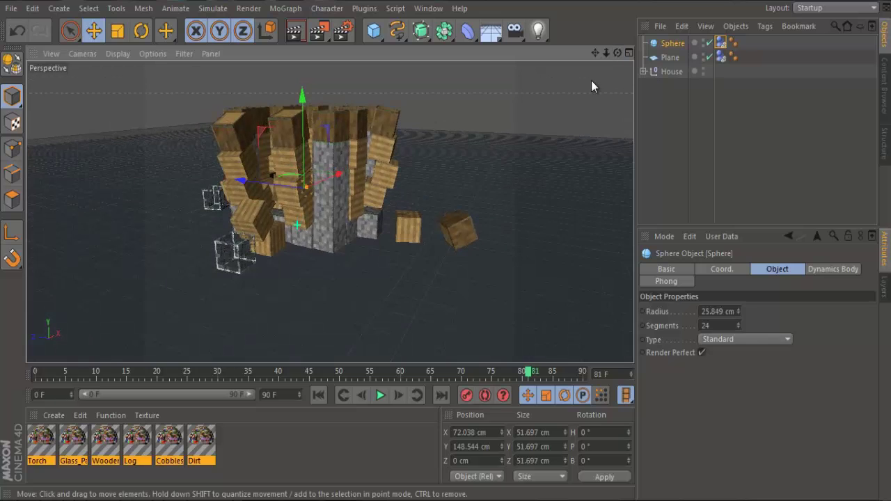
left_click(373, 30)
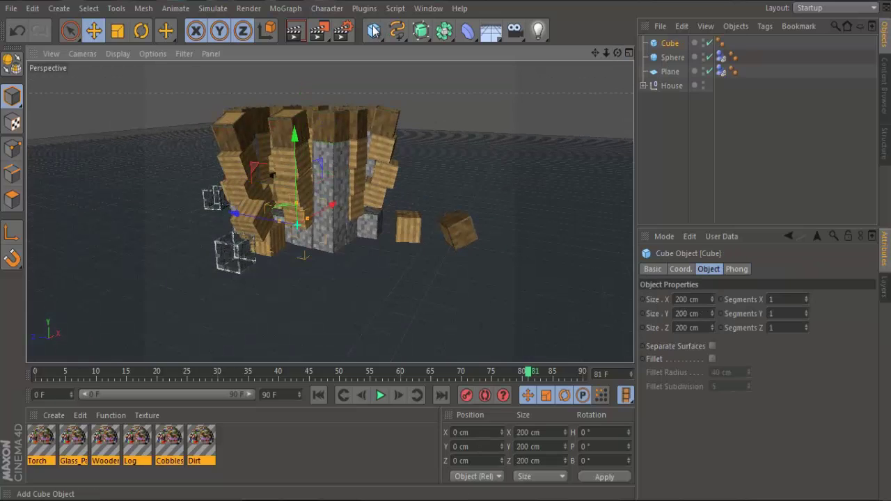
key("Delete")
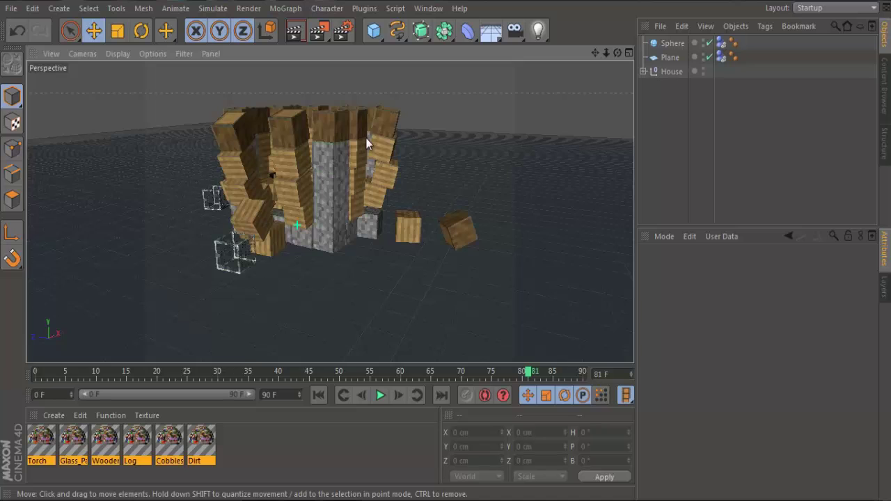
left_click(293, 33)
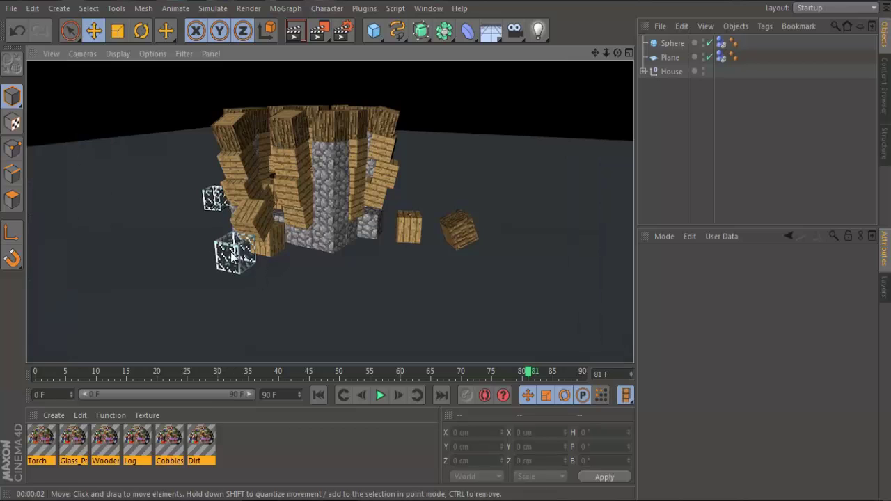
left_click(308, 208)
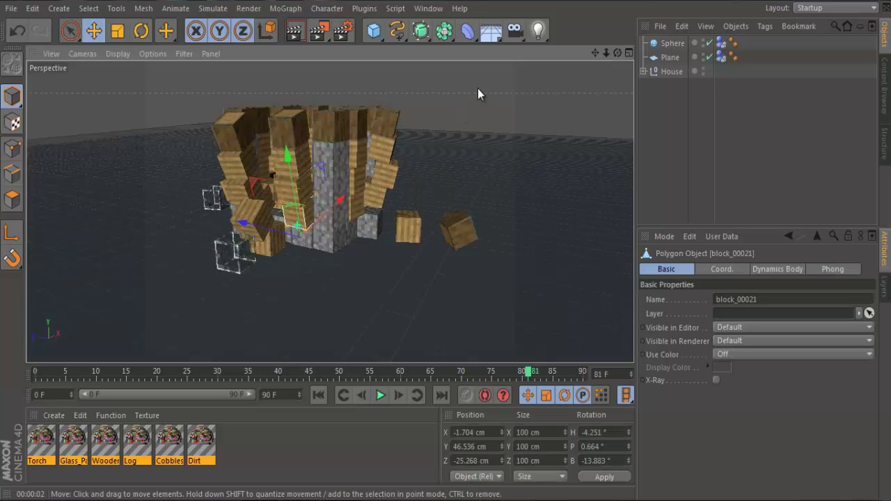
left_click_drag(615, 53, 421, 333)
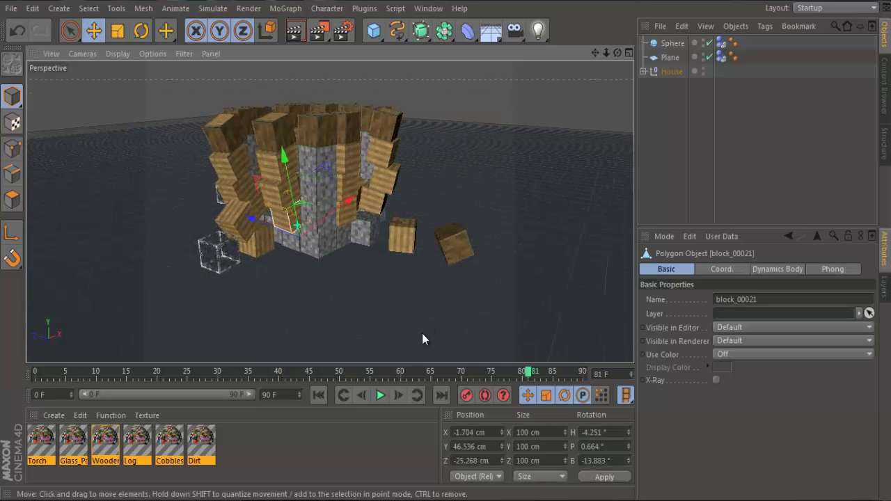
Restart the simulation, stop it at frame 5, enlarge the sphere to a radius of about 230 cm and reposition it at about X 30 cm, Y 244 cm
left_click(381, 396)
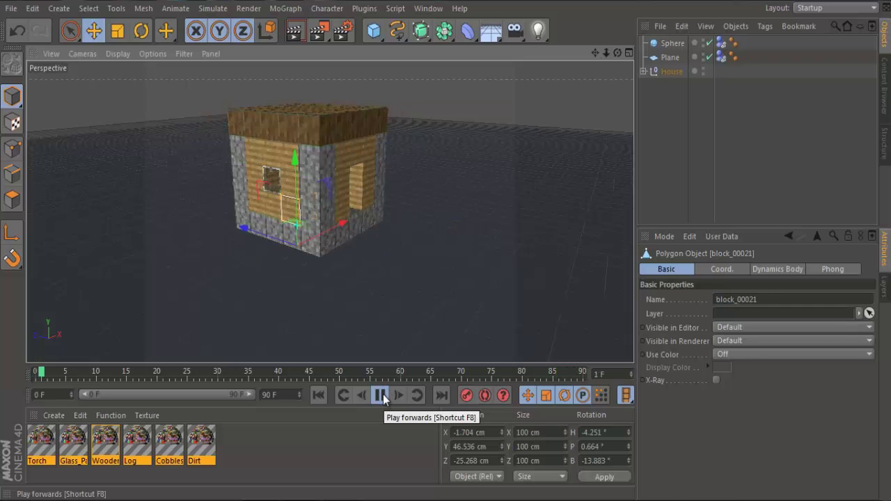
left_click(381, 395)
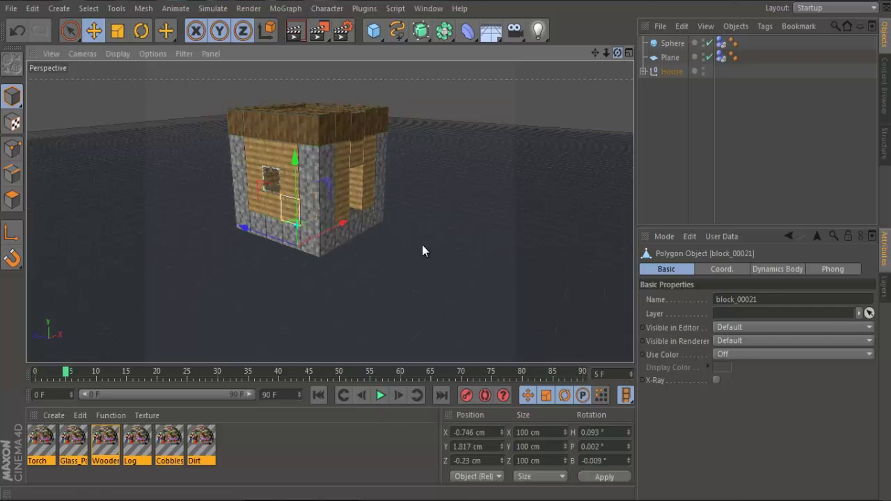
left_click_drag(421, 250, 447, 247, "alt")
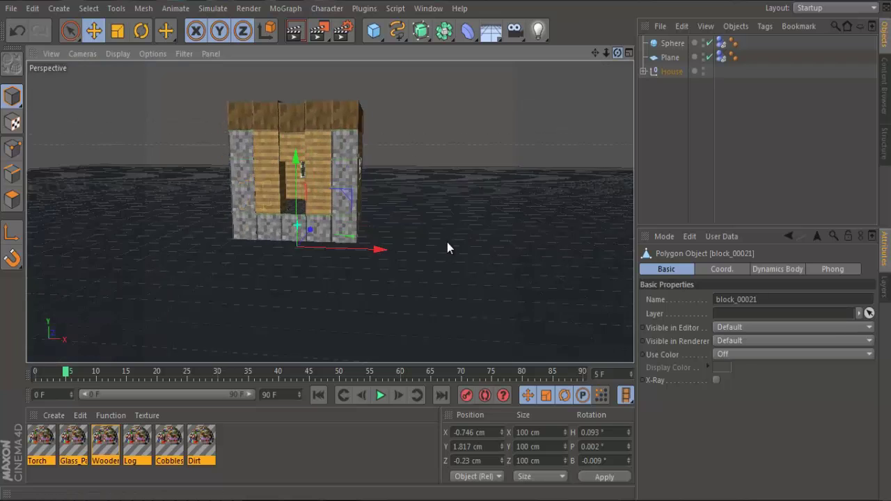
left_click(672, 43)
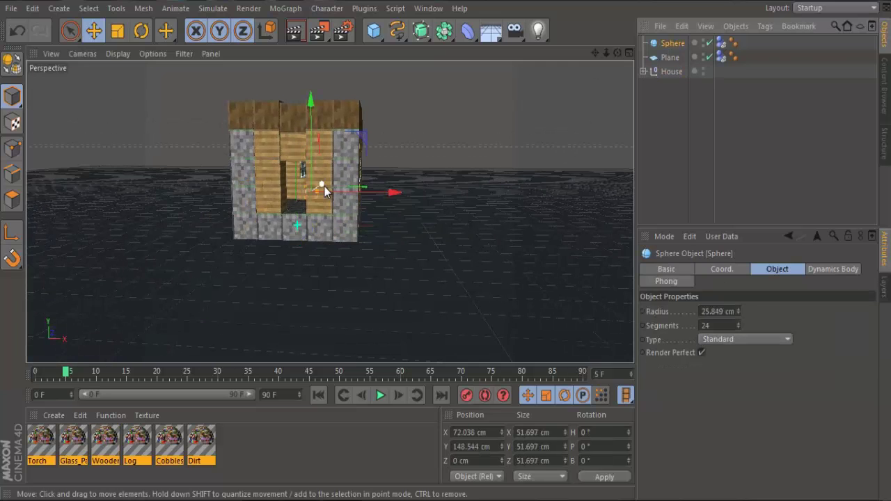
left_click_drag(313, 196, 361, 193)
left_click_drag(309, 96, 307, 73)
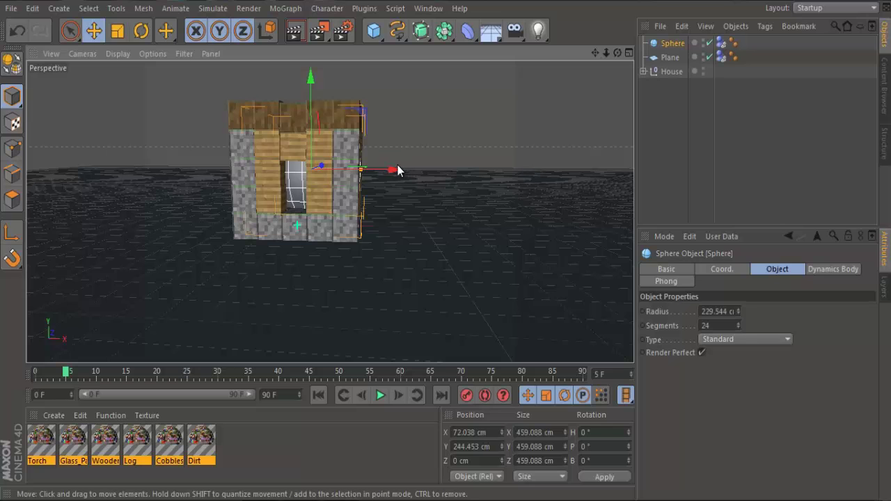
left_click_drag(401, 166, 388, 164)
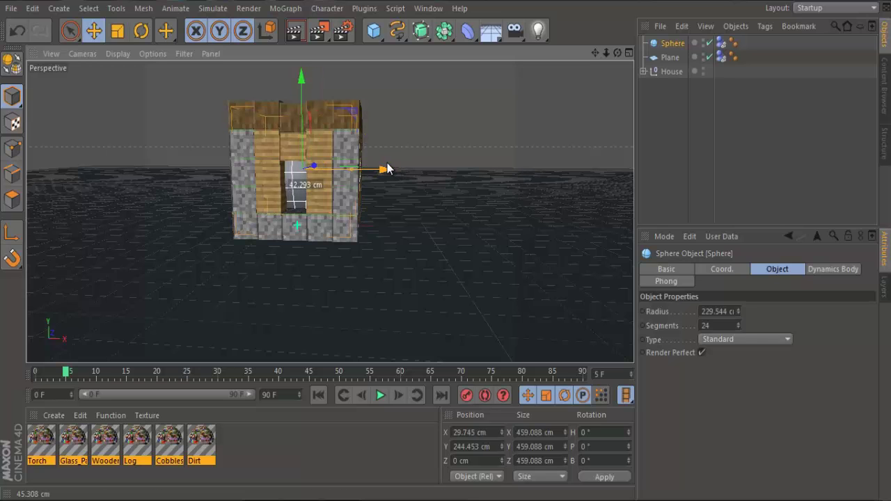
Try the sphere at about X -154 cm, run the simulation to about frame 46 and return to frame 0
left_click_drag(617, 53, 513, 74)
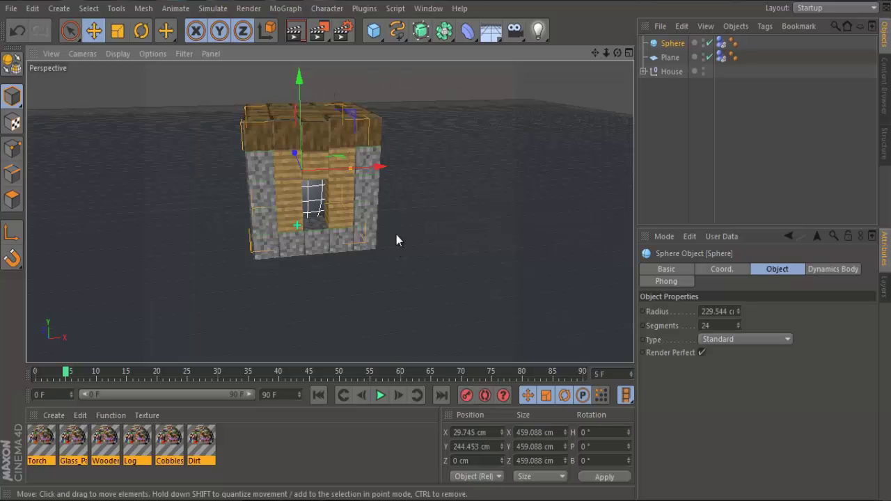
left_click_drag(384, 161, 343, 171)
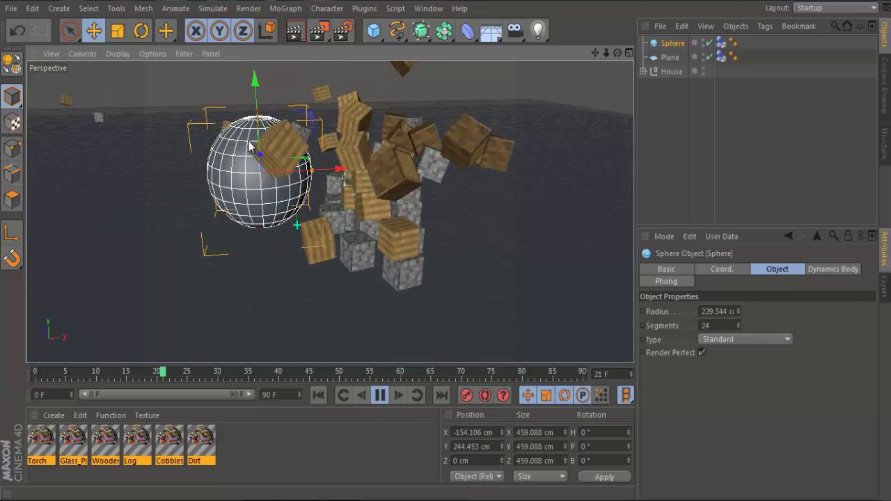
left_click(380, 394)
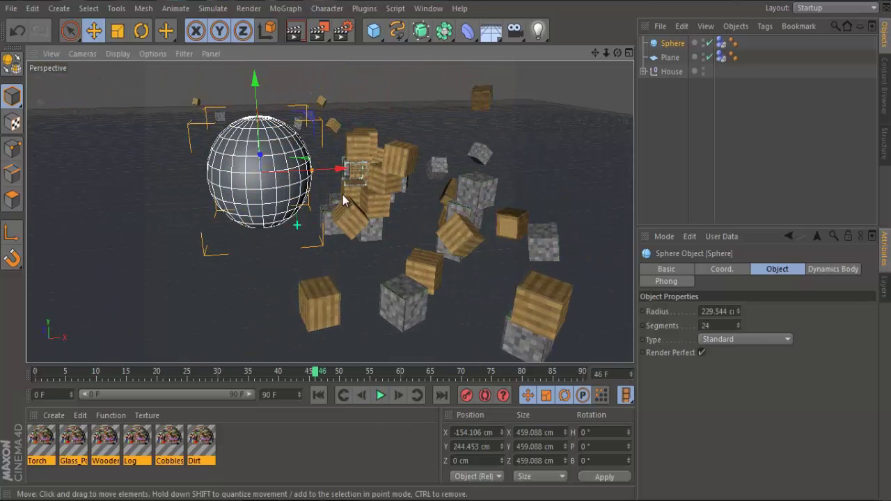
left_click(315, 374)
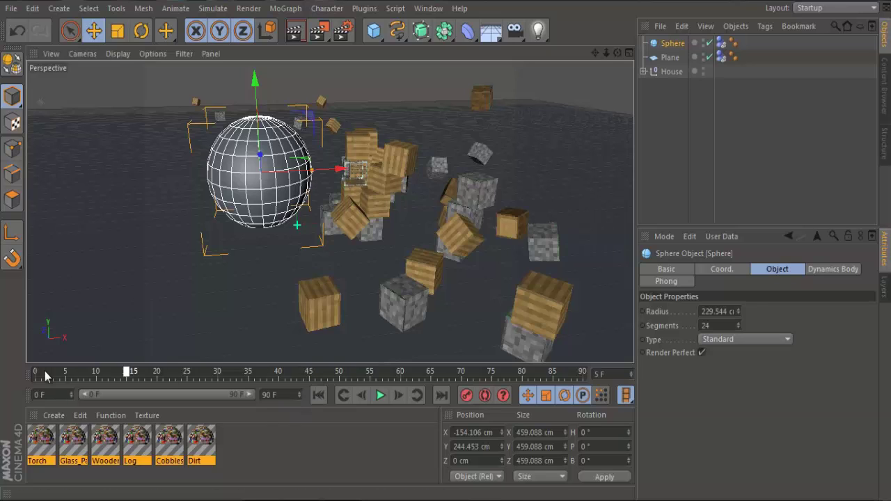
left_click_drag(45, 371, 35, 371)
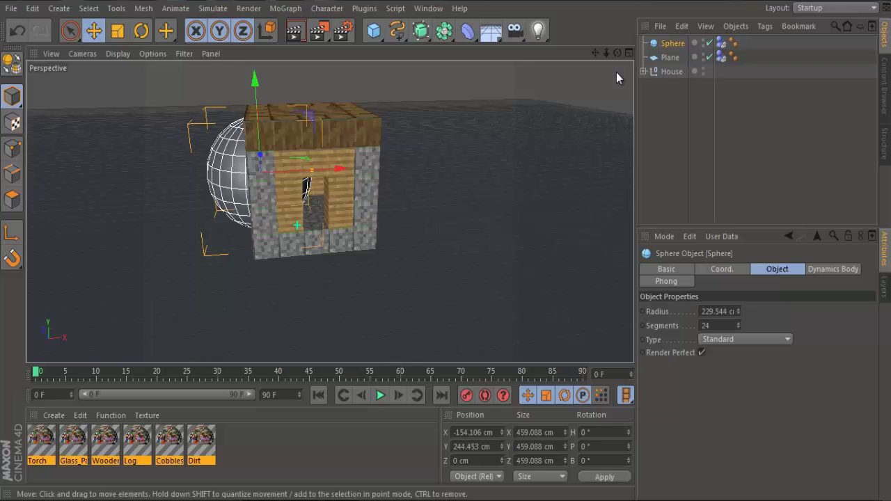
Add a Display tag from the CINEMA 4D tags to the sphere
right_click(669, 45)
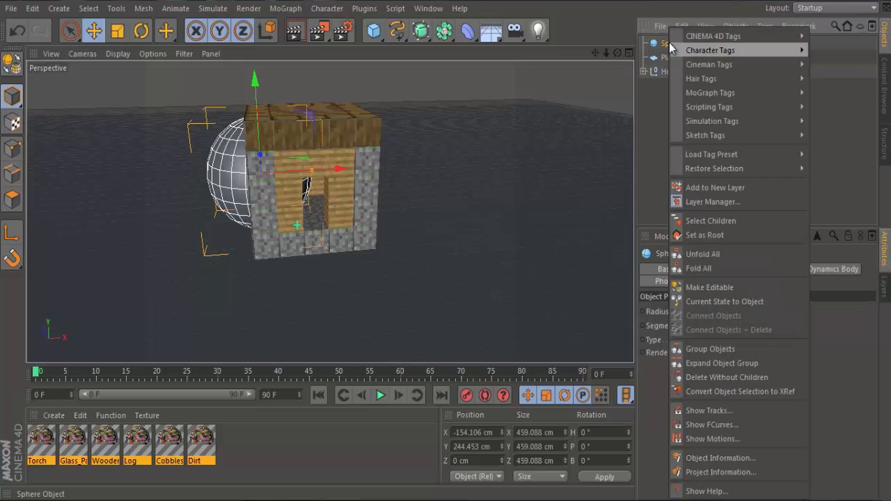
mouse_move(711, 109)
mouse_move(714, 36)
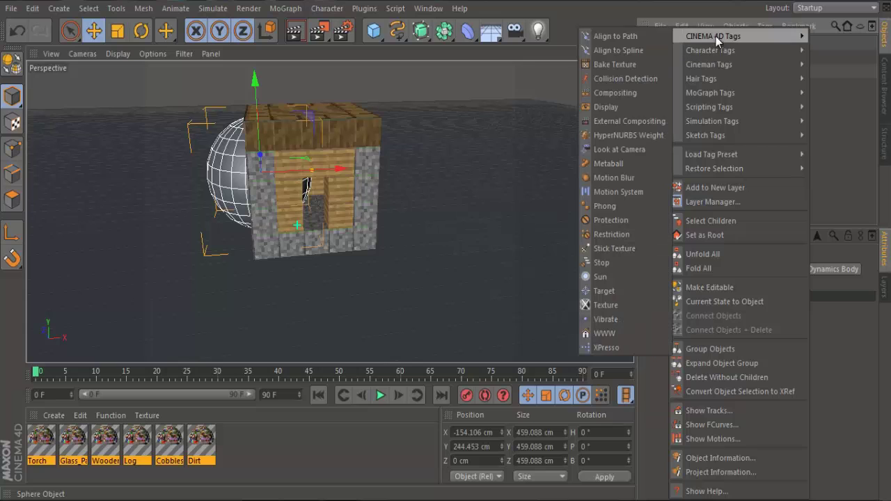
left_click(623, 106)
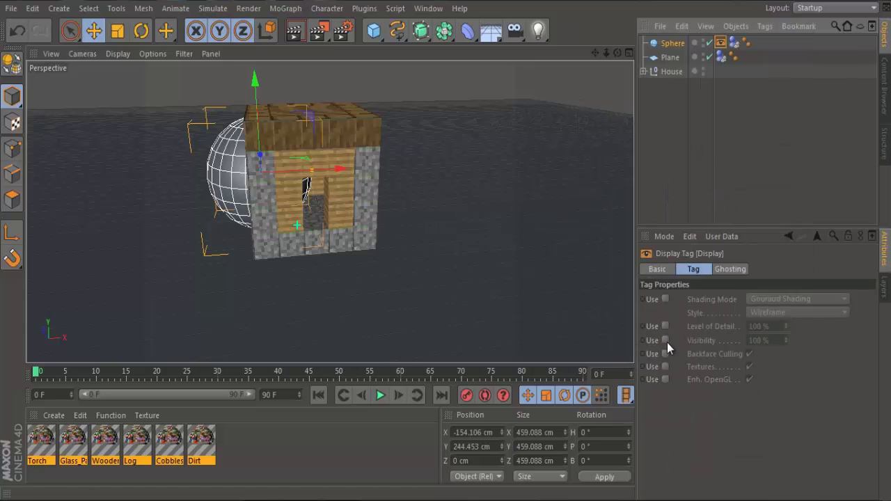
Enable the Visibility override in the sphere's Display tag and set it to 0%
left_click(665, 340)
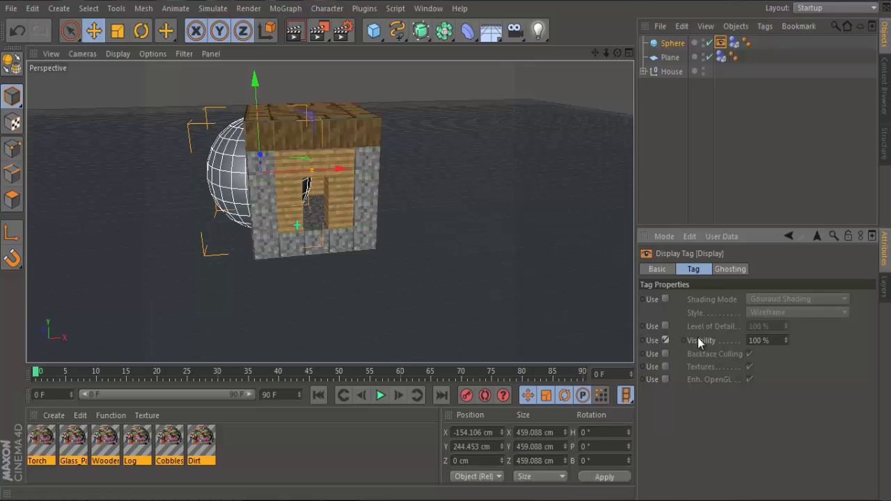
left_click(753, 340)
key("Delete")
key("Delete")
key("Return")
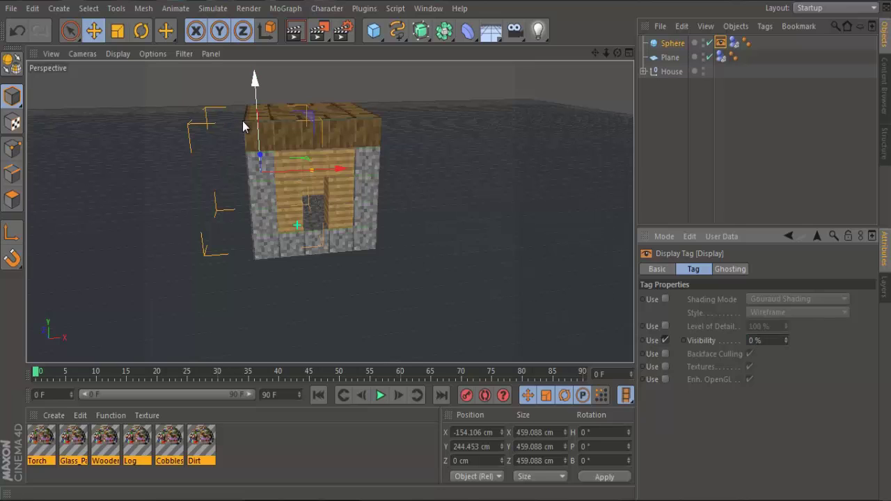
Move the hidden sphere back inside the house at about X 71 cm, Y 283 cm, and test the explosion
left_click_drag(336, 171, 387, 173)
left_click_drag(308, 80, 312, 71)
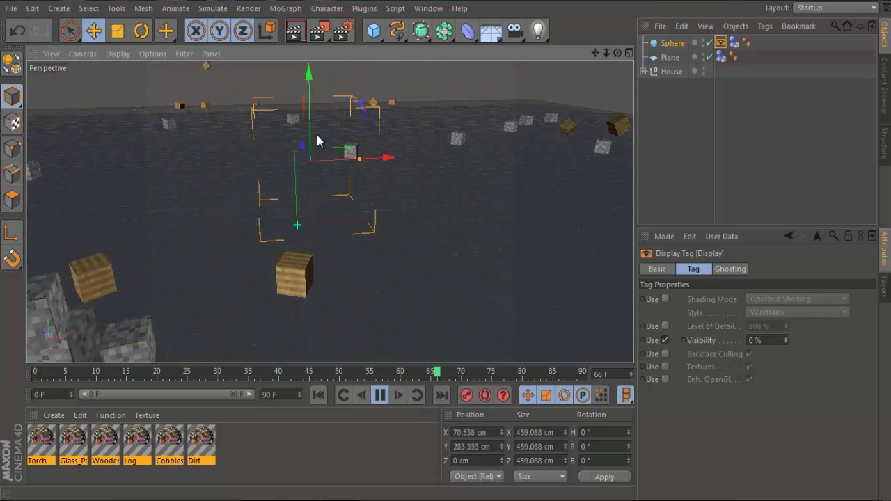
left_click(380, 396)
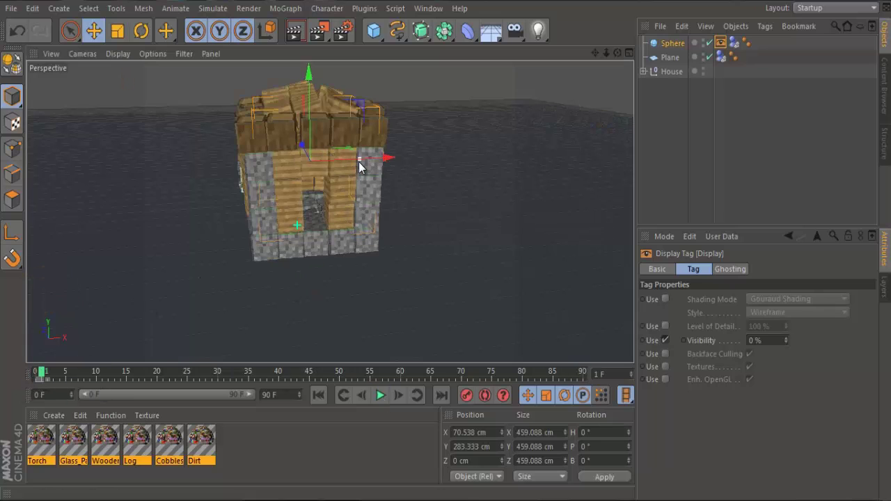
Scale the sphere down to about 321 cm across, replay the explosion from frame 0 and return to the start
left_click_drag(358, 162, 327, 166)
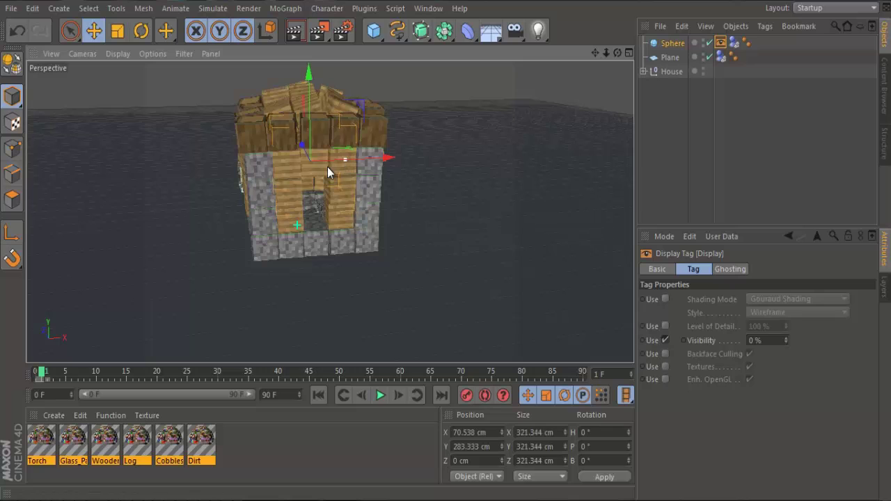
left_click(38, 373)
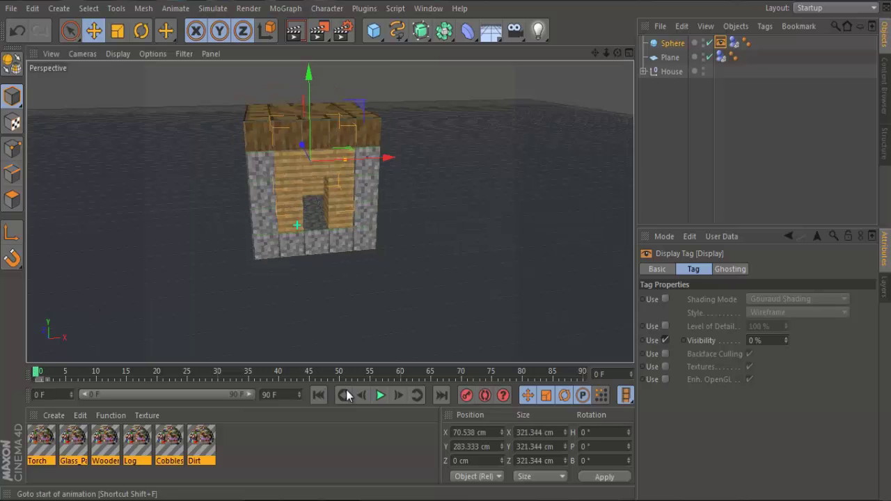
left_click(380, 394)
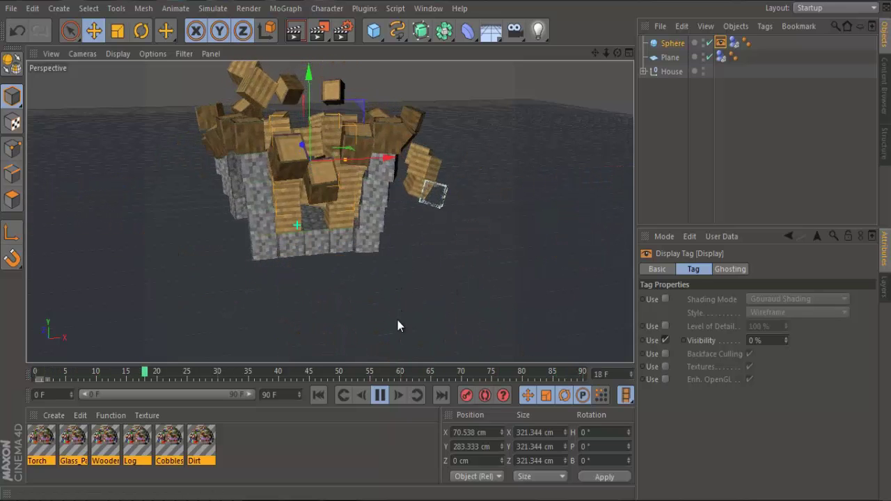
left_click(380, 394)
left_click_drag(212, 363, 23, 353)
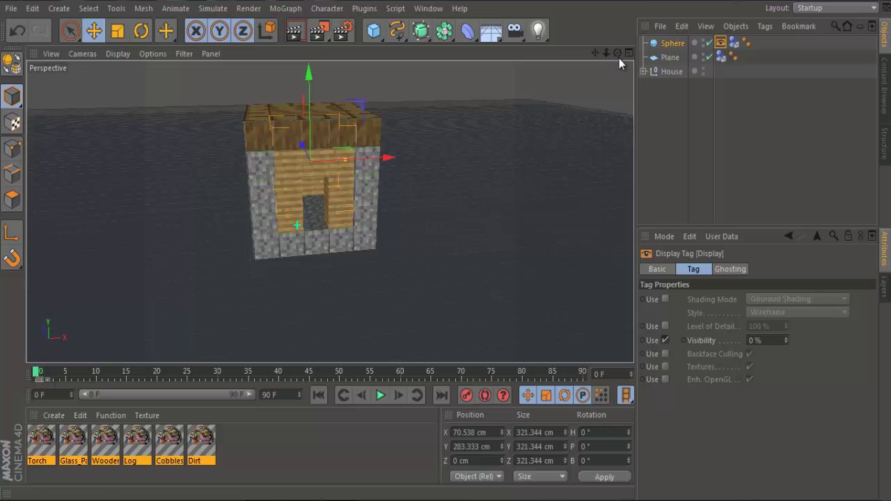
Extend the animation length and its preview range to 180 frames, and play the longer explosion from another angle
left_click_drag(617, 53, 624, 80)
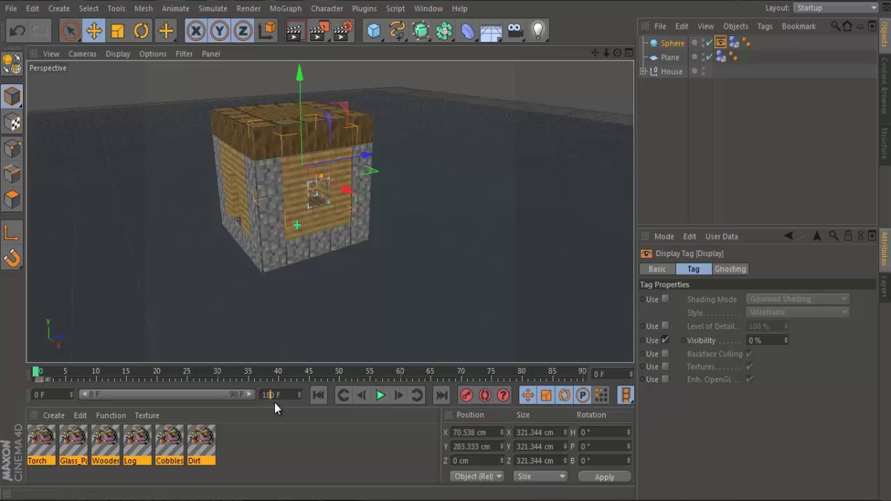
left_click(221, 430)
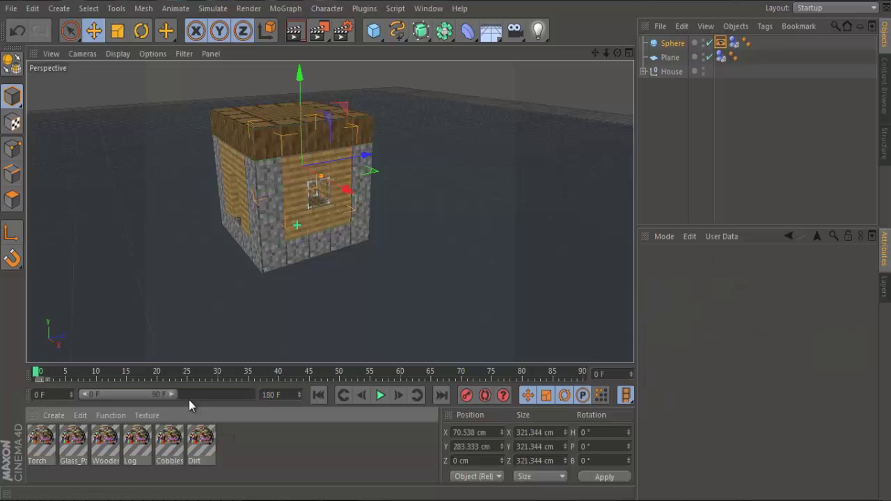
mouse_move(173, 395)
left_mouse_down()
mouse_move(253, 392)
mouse_move(181, 385)
mouse_move(264, 395)
mouse_move(172, 390)
left_mouse_up()
left_click(380, 394)
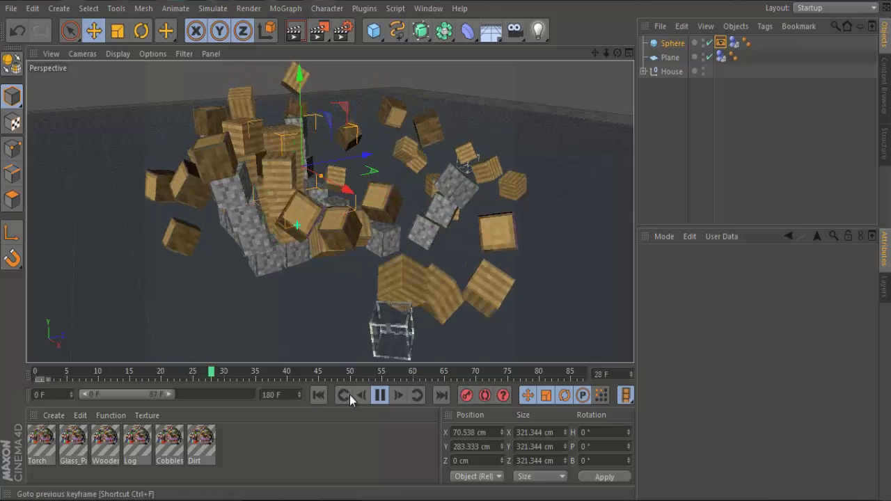
key("F7")
left_click_drag(169, 395, 266, 398)
left_click(381, 395)
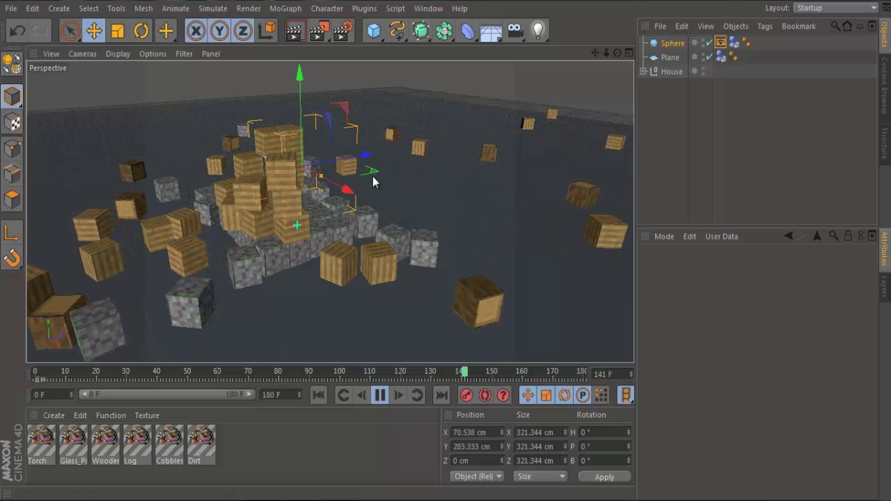
left_click(380, 395)
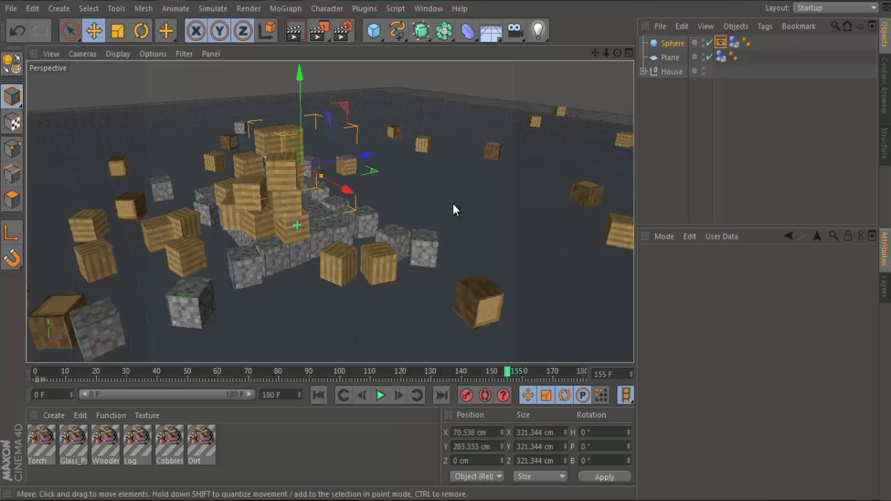